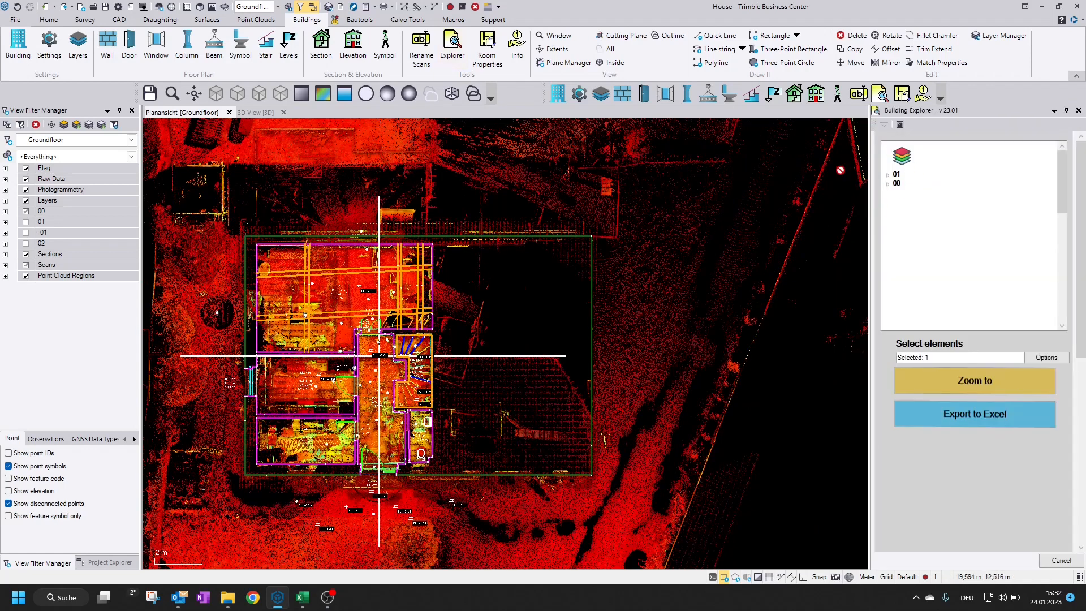
Expand floors 01 and 00 in the Building Explorer and look through their listed rooms, doors and windows
{"action": "left_click", "coordinate": [887, 184]}
{"action": "left_click", "coordinate": [887, 175]}
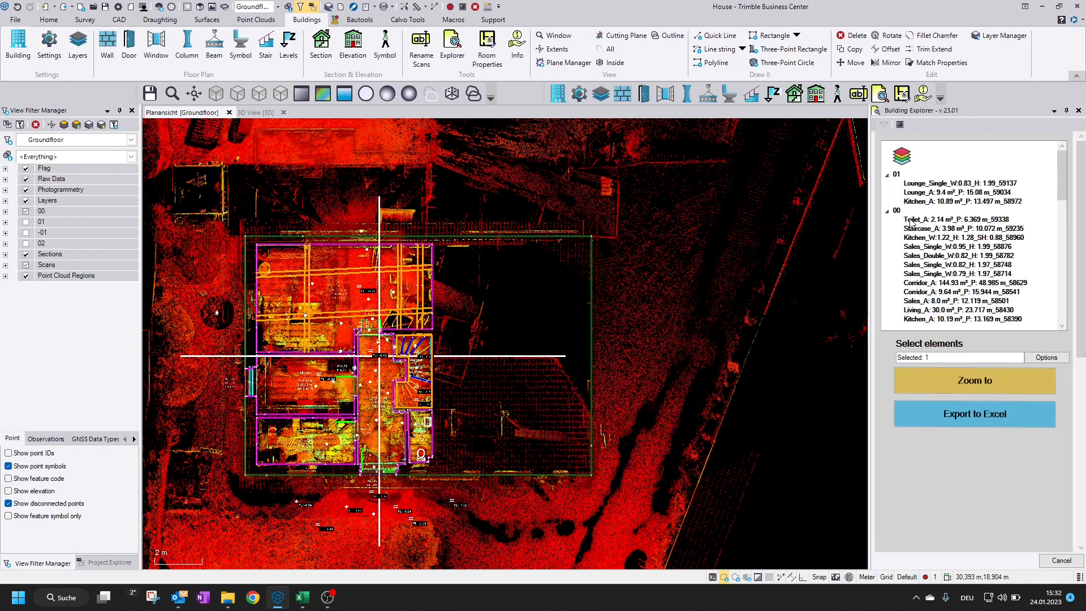
{"action": "left_click", "coordinate": [923, 185]}
{"action": "left_click", "coordinate": [917, 193]}
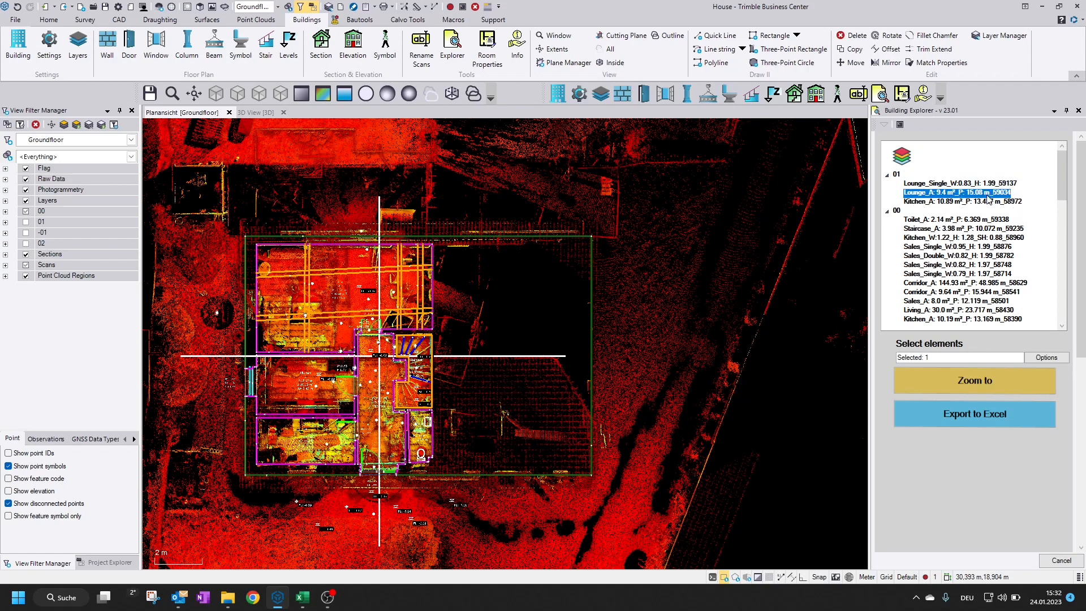
{"action": "left_click", "coordinate": [933, 184]}
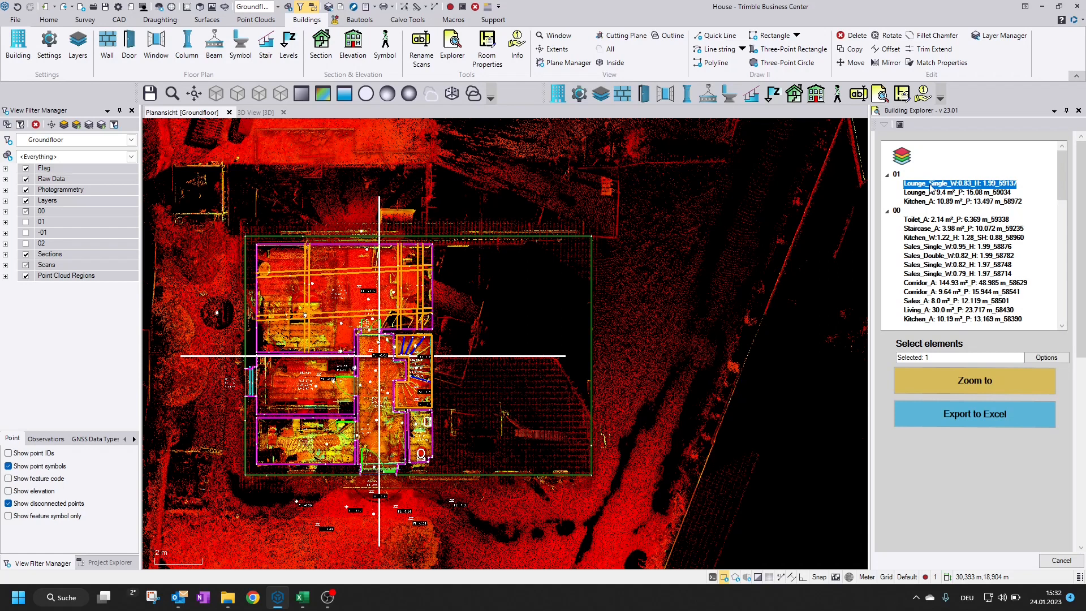
{"action": "left_click", "coordinate": [919, 202]}
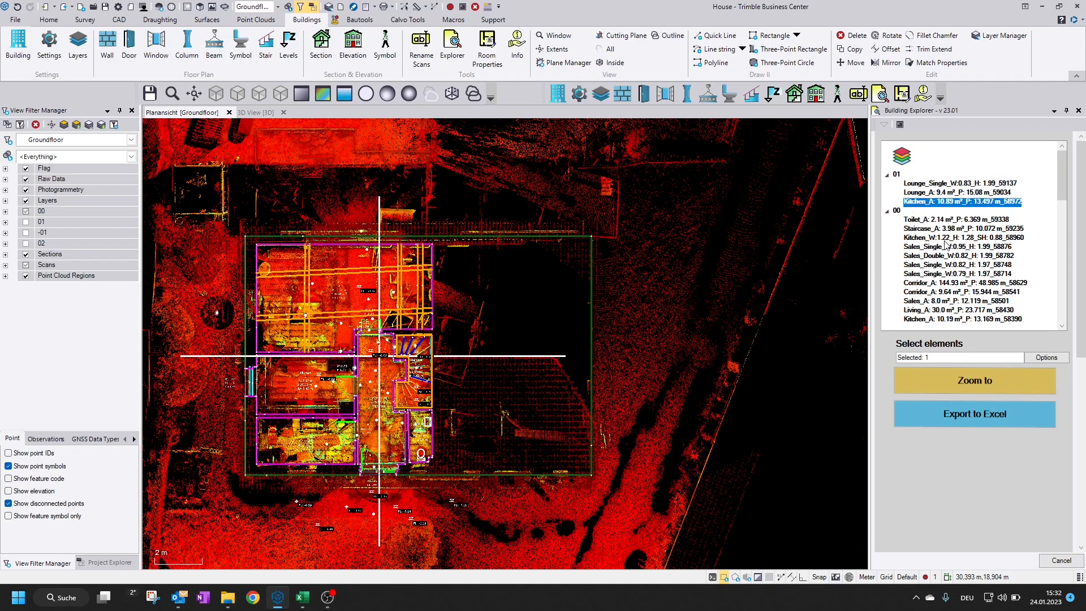
{"action": "left_click", "coordinate": [925, 221]}
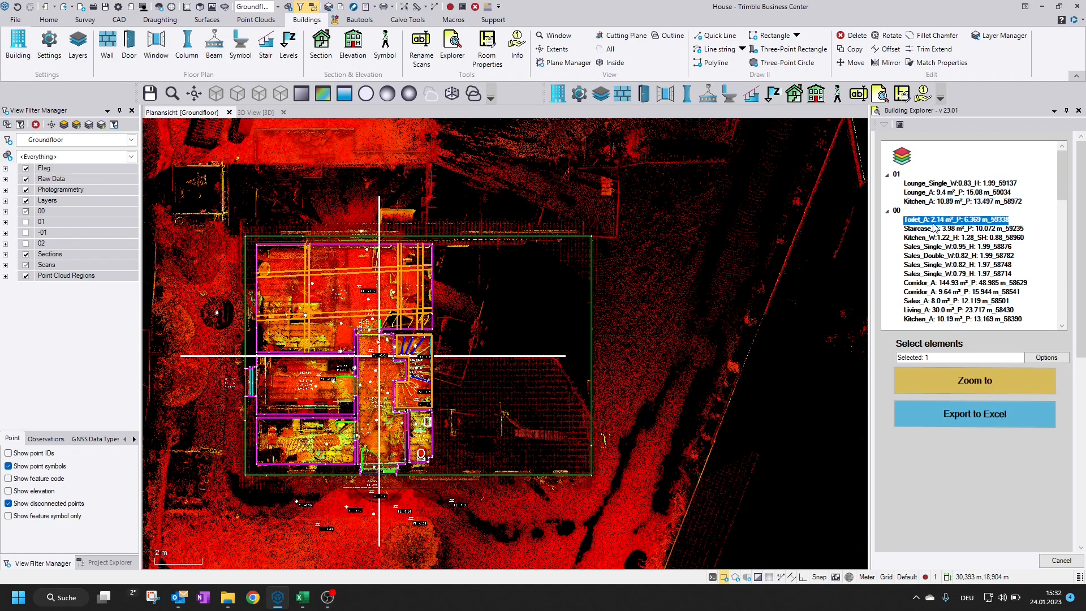
{"action": "left_click", "coordinate": [927, 229]}
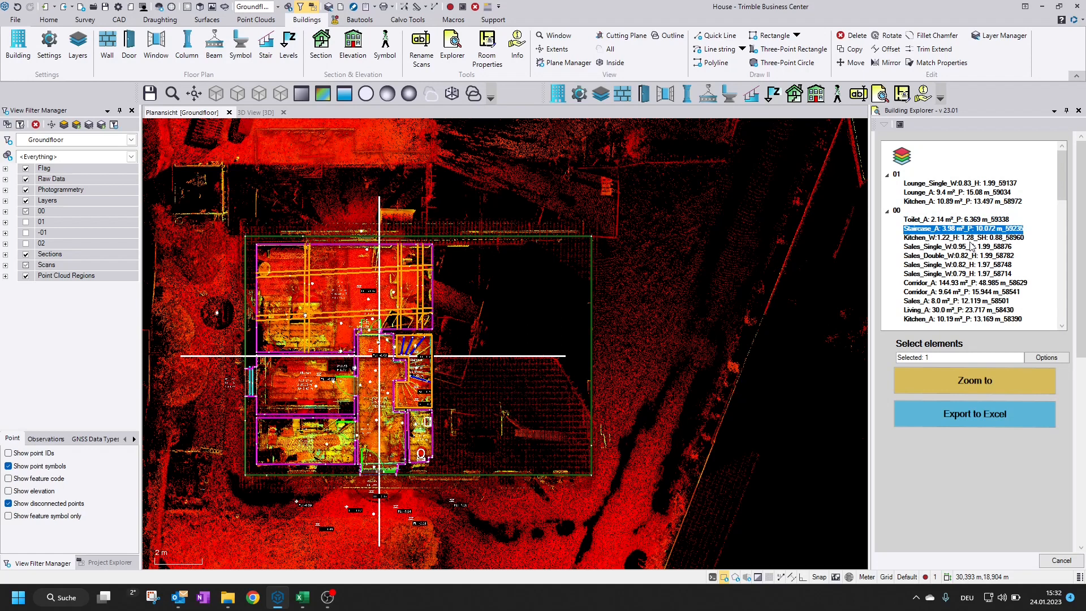
Zoom the plan to the Kitchen window of floor 00
{"action": "left_click", "coordinate": [930, 240]}
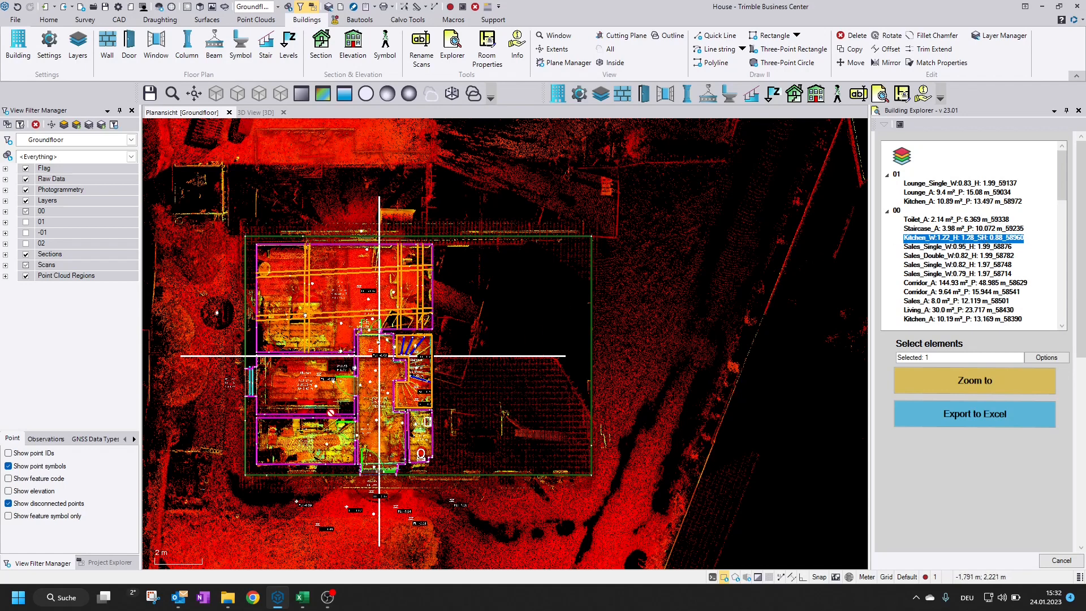
{"action": "scroll", "coordinate": [384, 419], "scroll_direction": "up", "scroll_amount": 3}
{"action": "scroll", "coordinate": [646, 421], "scroll_direction": "up", "scroll_amount": 2}
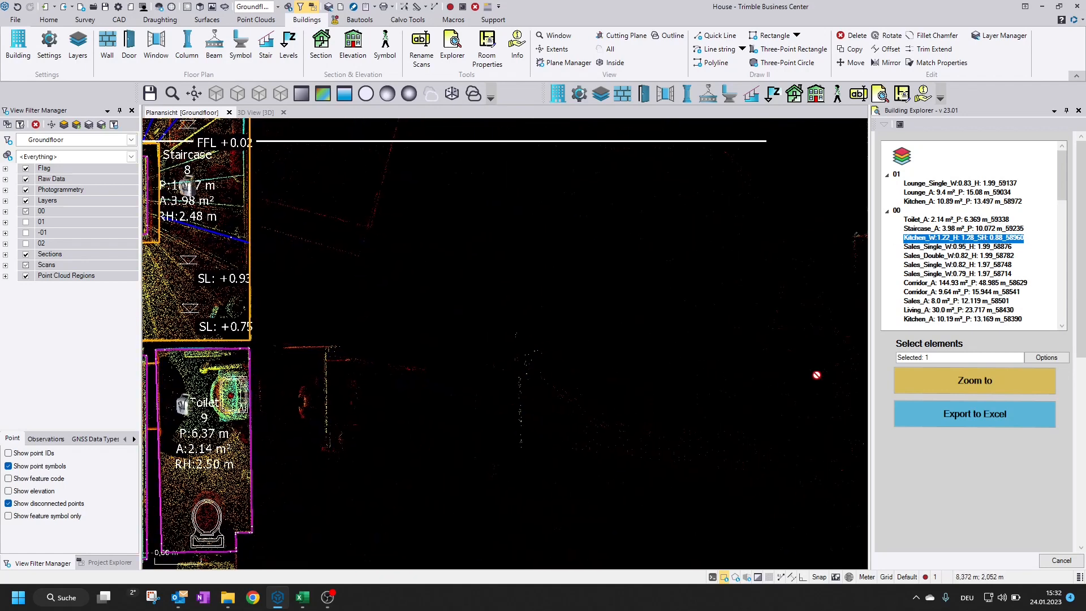
{"action": "left_click", "coordinate": [990, 383]}
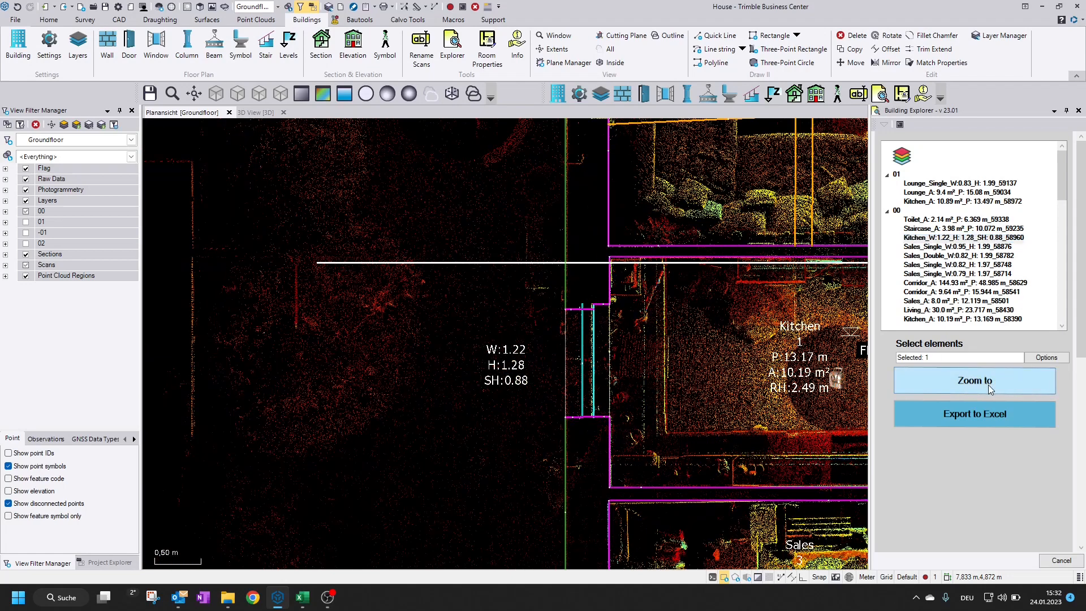
{"action": "middle_click_drag", "start_coordinate": [655, 368], "coordinate": [619, 369]}
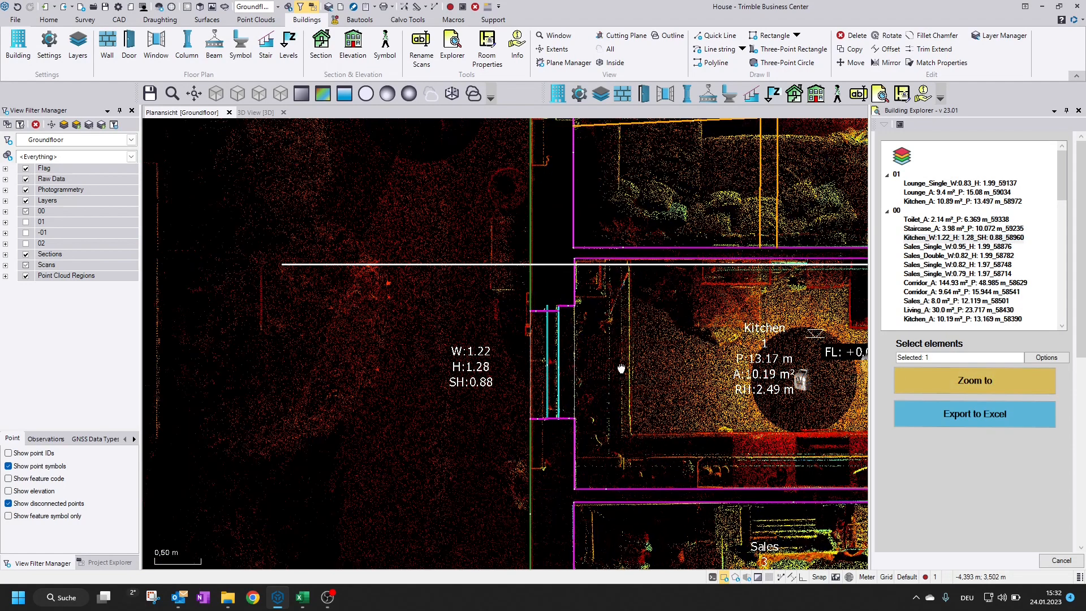
Zoom the plan to the 144.93 m² Corridor of floor 00 and look through the listed door entries
{"action": "left_click", "coordinate": [971, 284]}
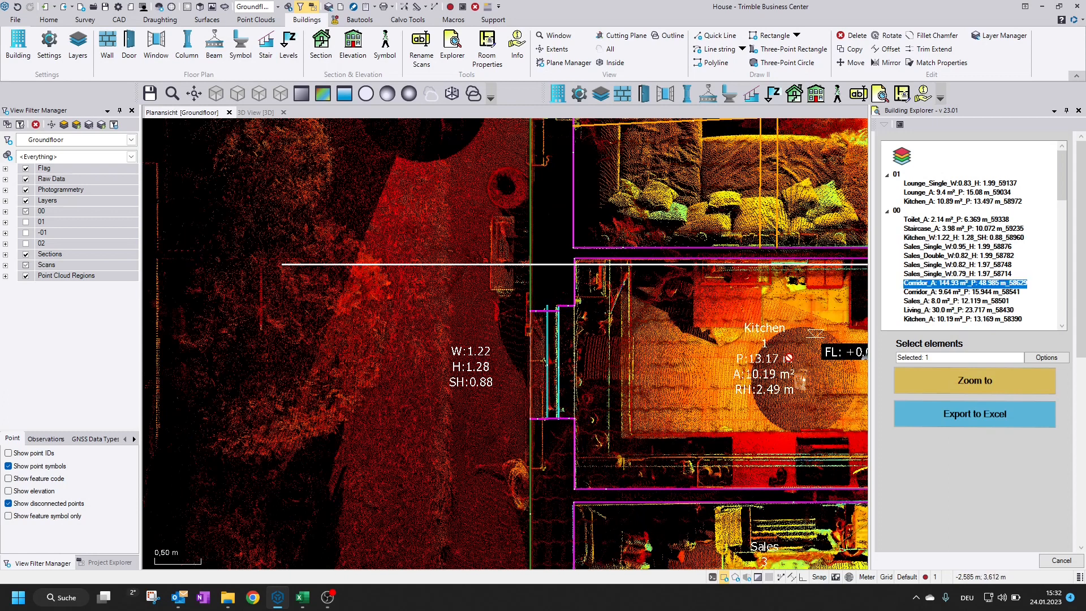
{"action": "left_click", "coordinate": [1017, 383]}
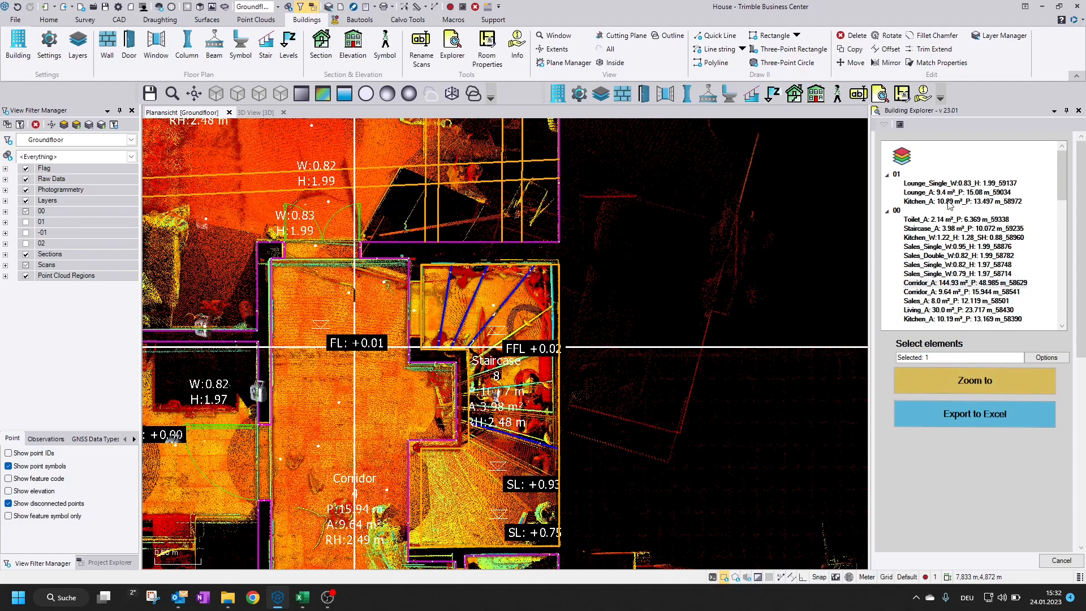
{"action": "left_click", "coordinate": [963, 258]}
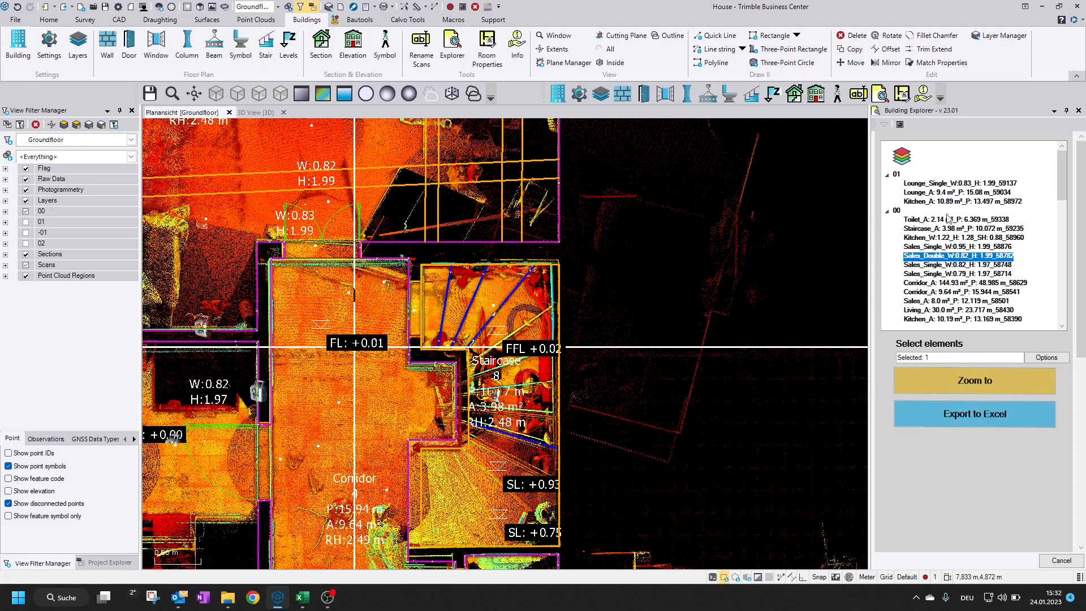
{"action": "left_click", "coordinate": [941, 186]}
{"action": "left_click", "coordinate": [973, 249]}
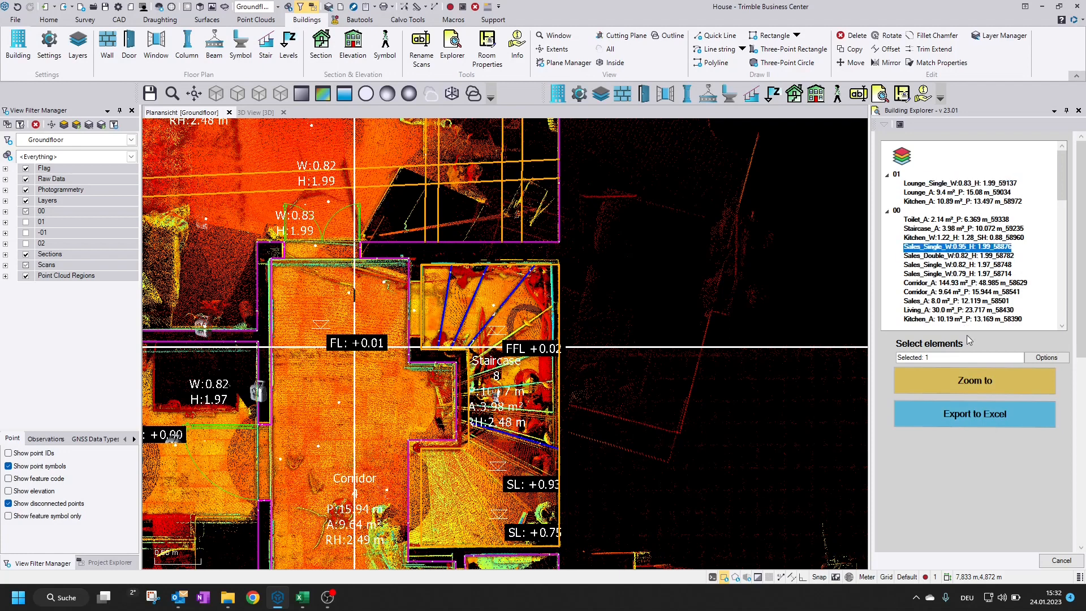
Display floors 00 and 01 completely in the view filter and select all elements for the export
{"action": "left_click", "coordinate": [977, 356]}
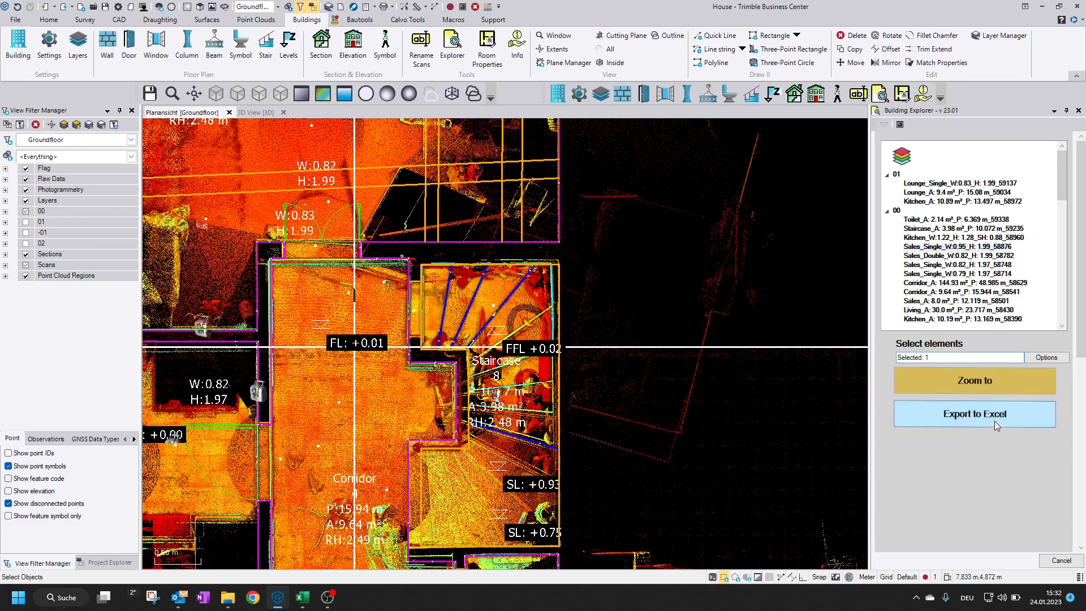
{"action": "left_click", "coordinate": [1045, 358]}
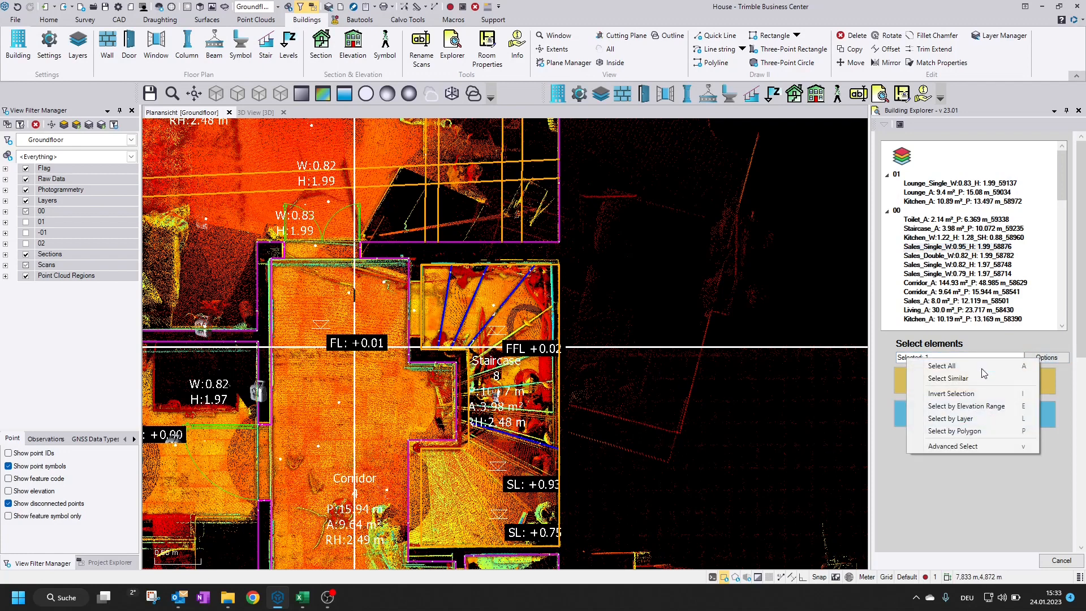
{"action": "key", "text": "a"}
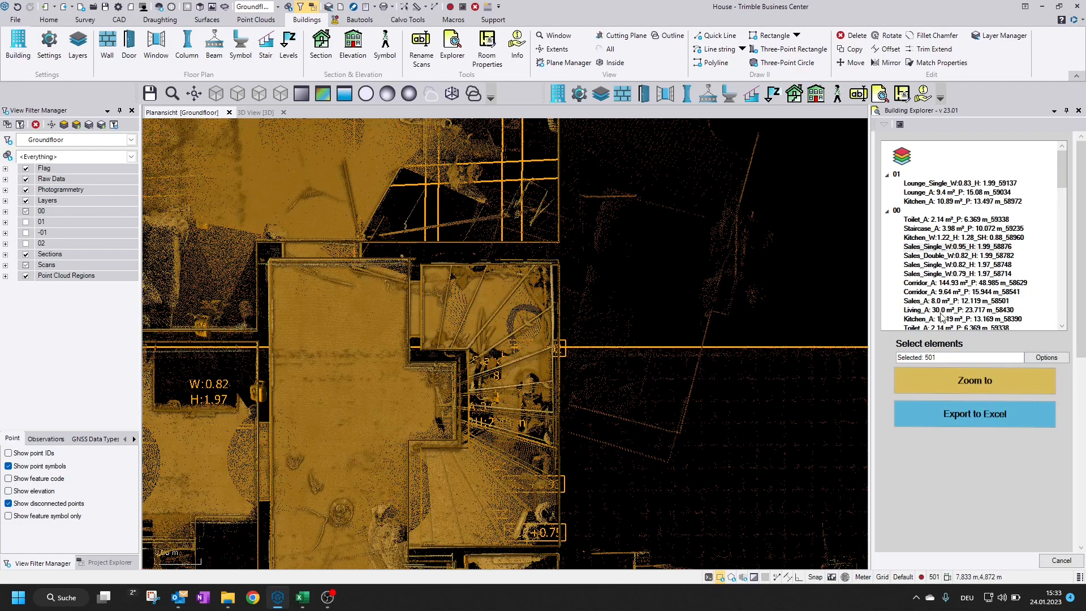
{"action": "left_click", "coordinate": [965, 387]}
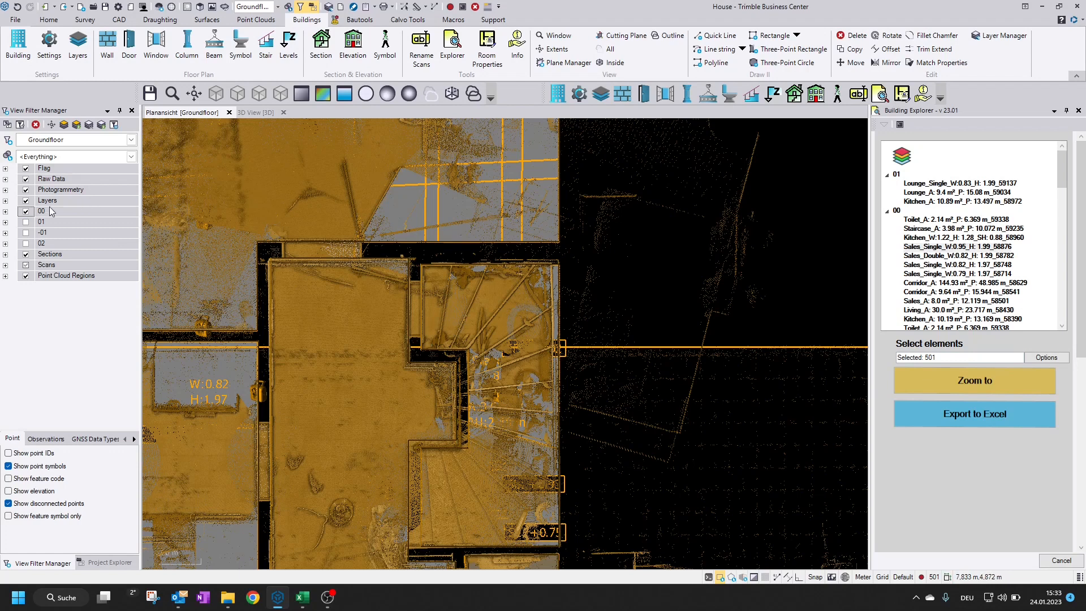
{"action": "left_click", "coordinate": [27, 223]}
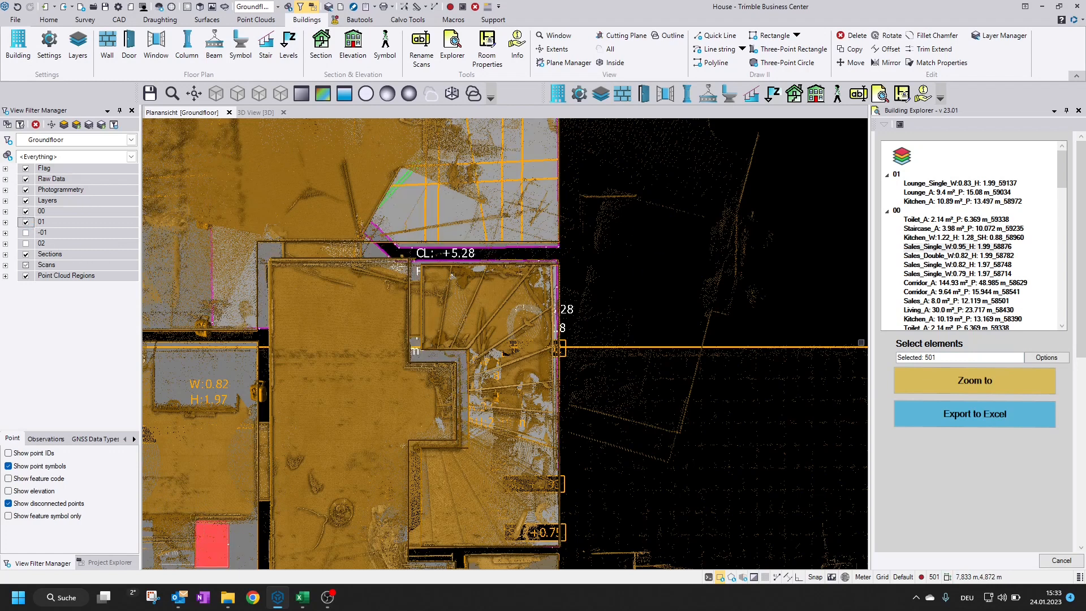
{"action": "left_click", "coordinate": [1046, 359]}
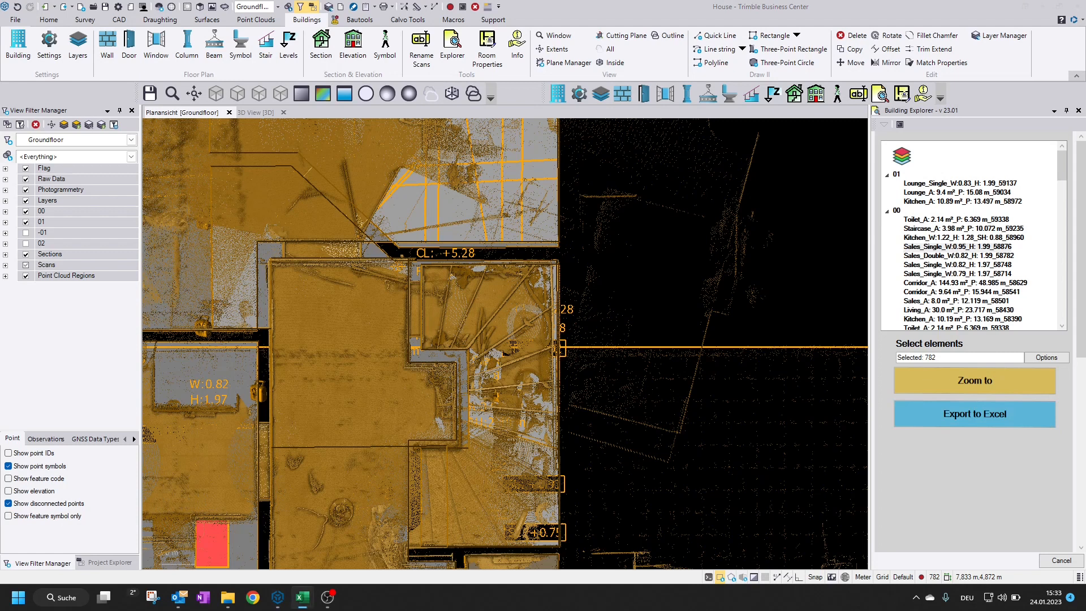
Export the selected building elements to Excel and maximize the report window
{"action": "left_click_drag", "start_coordinate": [0, 47], "coordinate": [650, 84]}
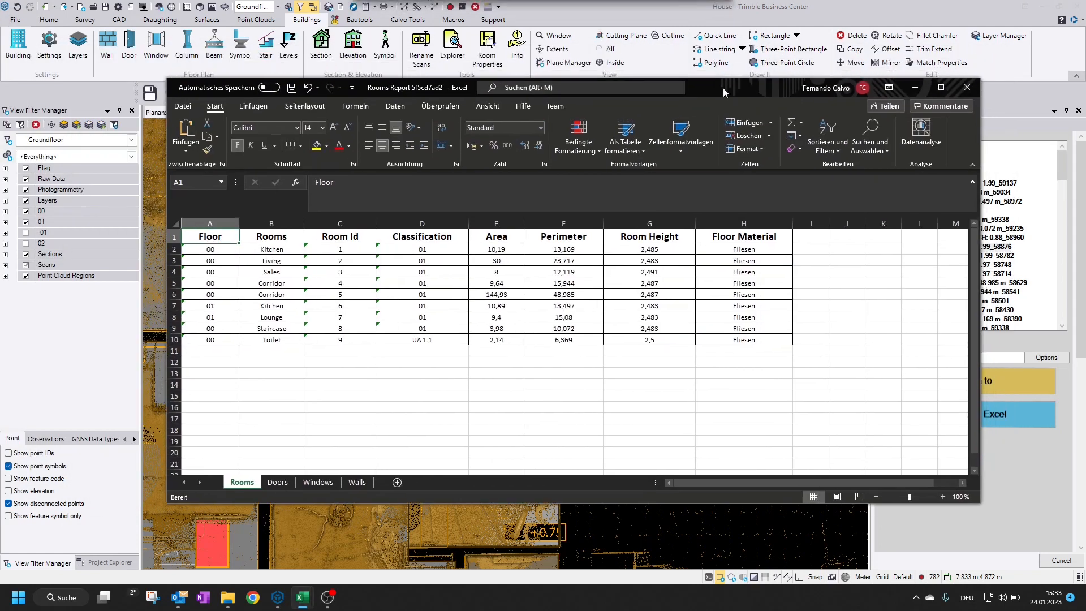
{"action": "left_click", "coordinate": [943, 86]}
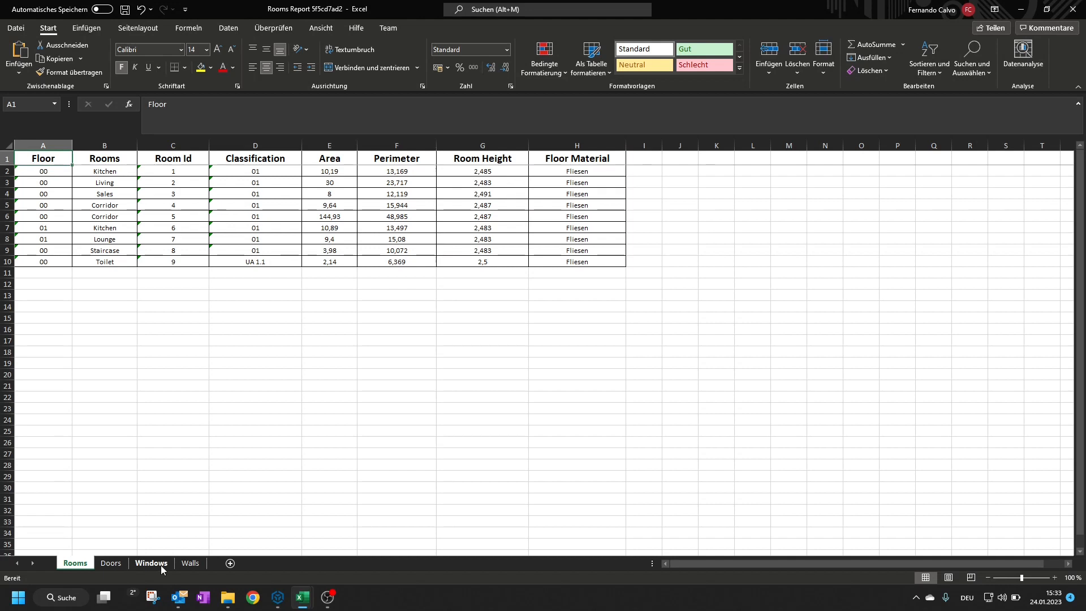
Examine the Rooms sheet for each room's floor, name, ID, classification, area, perimeter, height and floor material
{"action": "left_click", "coordinate": [45, 171]}
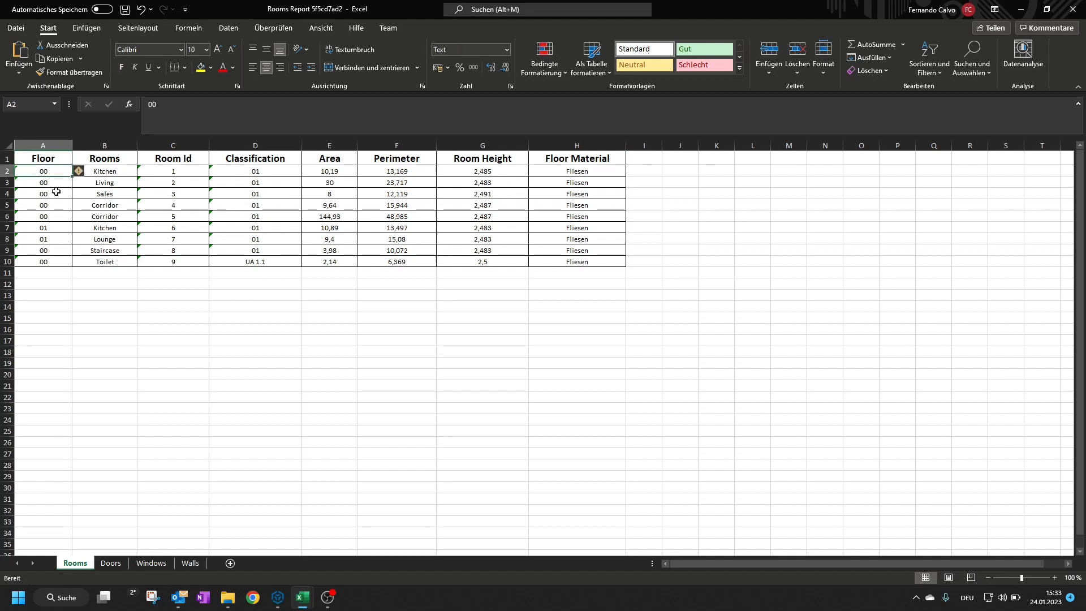
{"action": "left_click_drag", "start_coordinate": [43, 174], "coordinate": [44, 250]}
{"action": "left_click", "coordinate": [103, 170]}
{"action": "left_click", "coordinate": [173, 171]}
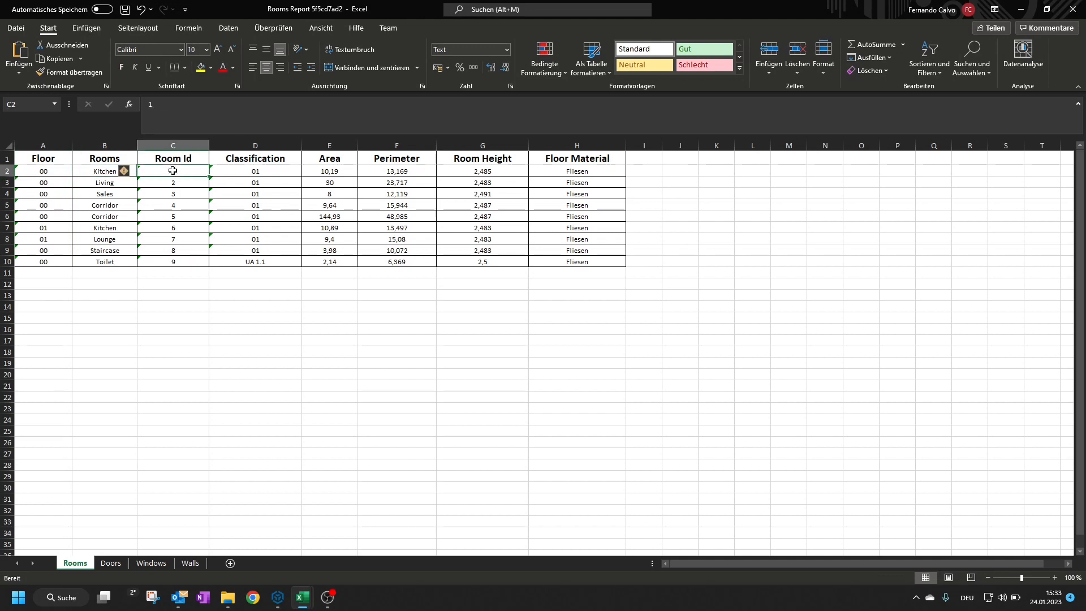
{"action": "left_click", "coordinate": [285, 171]}
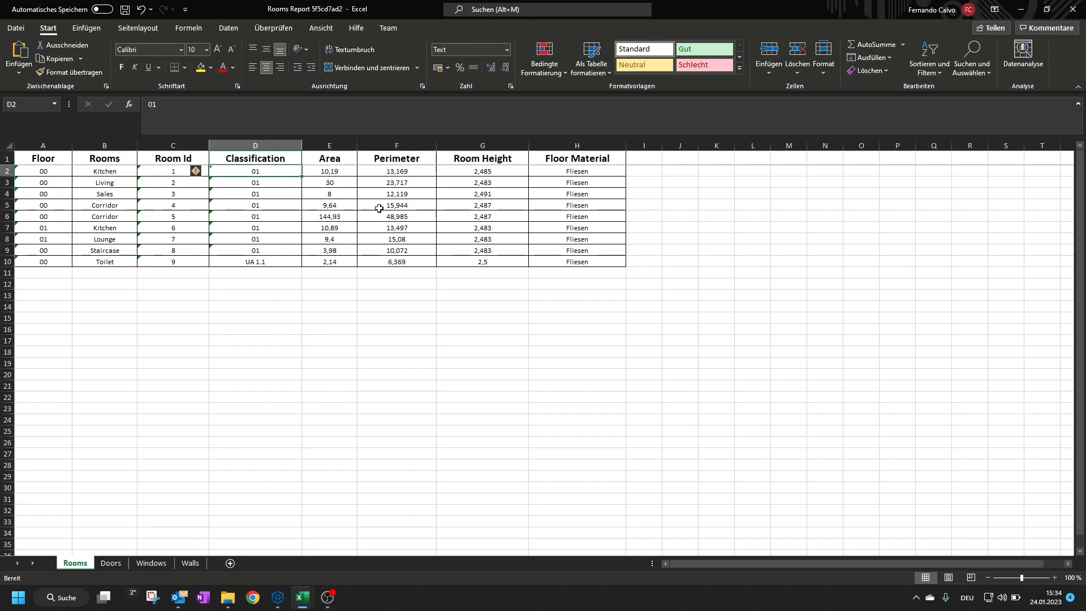
{"action": "left_click", "coordinate": [335, 176]}
{"action": "left_click", "coordinate": [396, 177]}
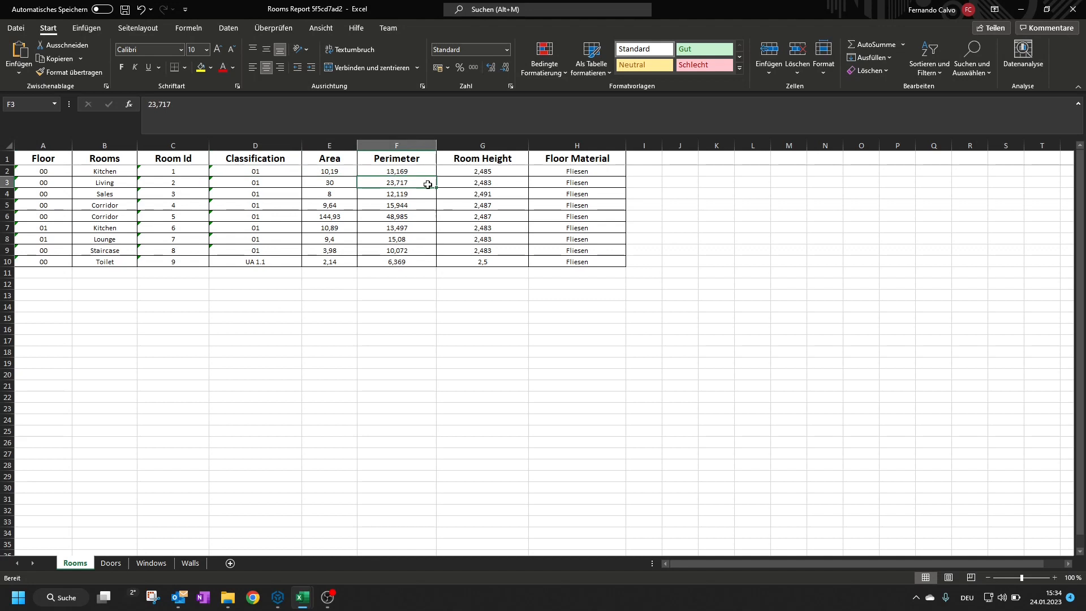
{"action": "left_click", "coordinate": [490, 172]}
{"action": "left_click", "coordinate": [604, 172]}
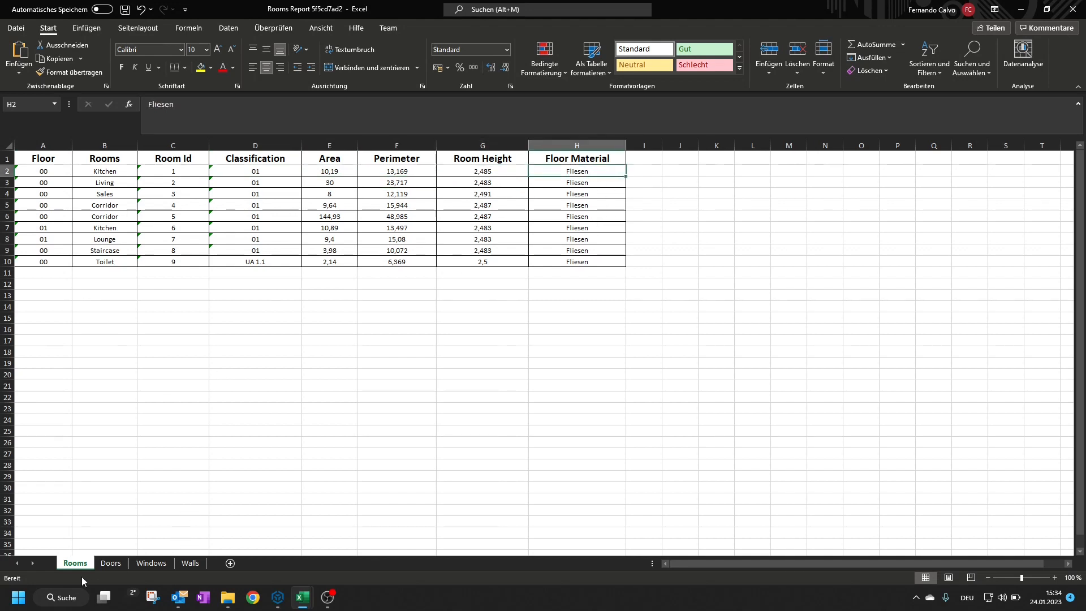
Examine the Doors sheet for each door's room, type, width and height
{"action": "left_click", "coordinate": [111, 562]}
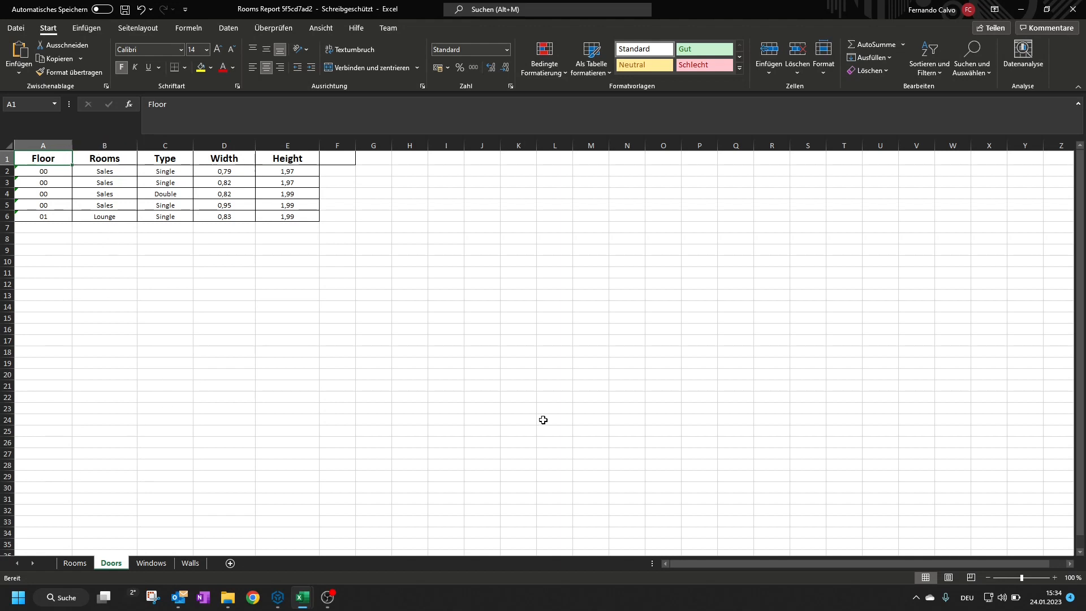
{"action": "left_click", "coordinate": [107, 172]}
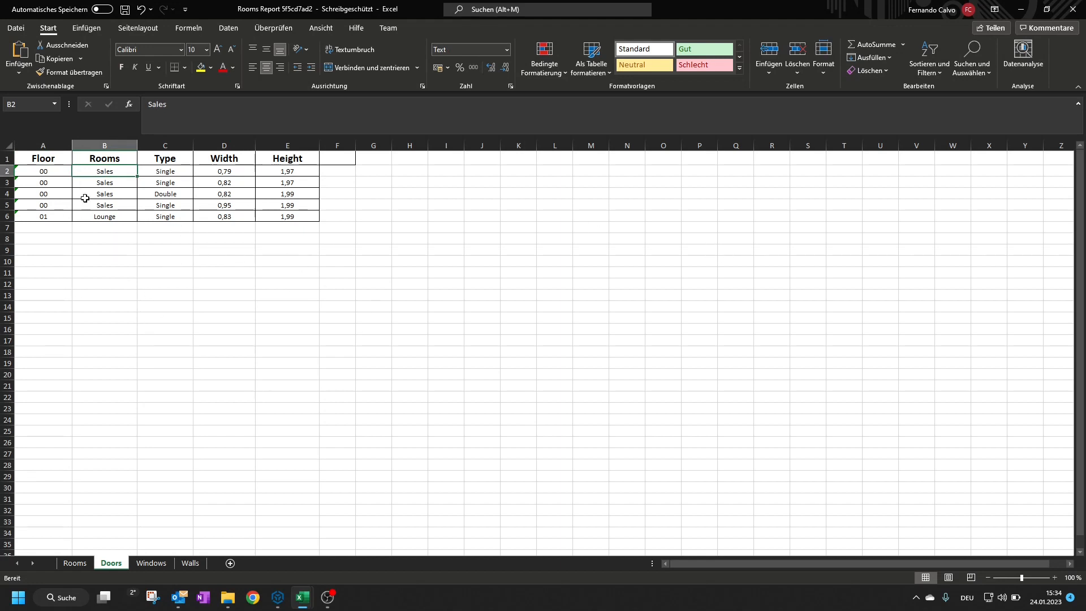
{"action": "left_click", "coordinate": [174, 175]}
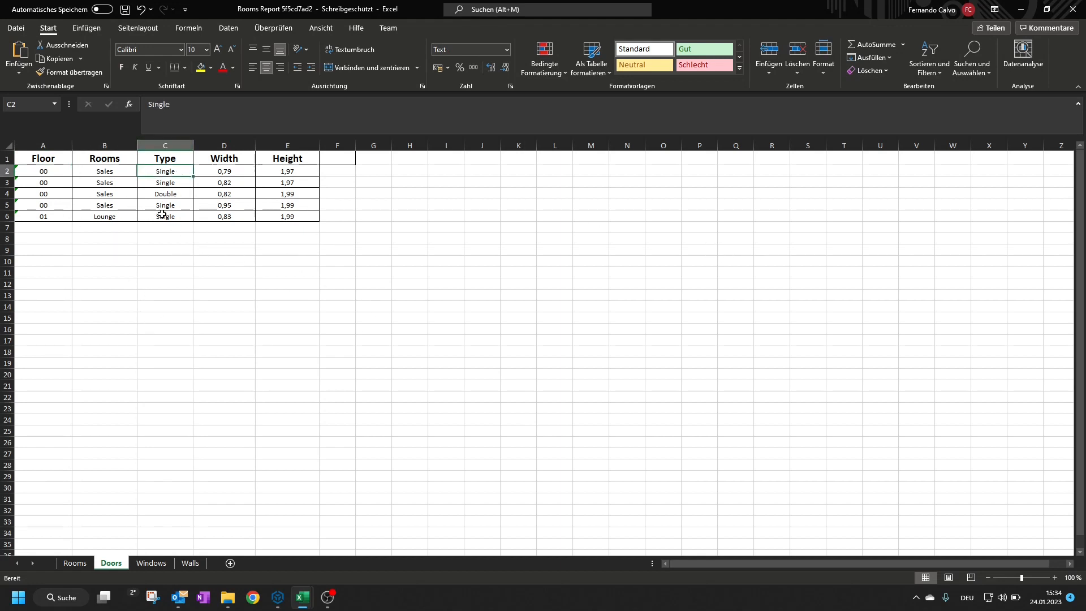
{"action": "left_click", "coordinate": [175, 182]}
{"action": "left_click", "coordinate": [176, 194]}
{"action": "left_click", "coordinate": [177, 205]}
{"action": "left_click", "coordinate": [177, 217]}
{"action": "left_click", "coordinate": [223, 172]}
{"action": "left_click", "coordinate": [282, 172]}
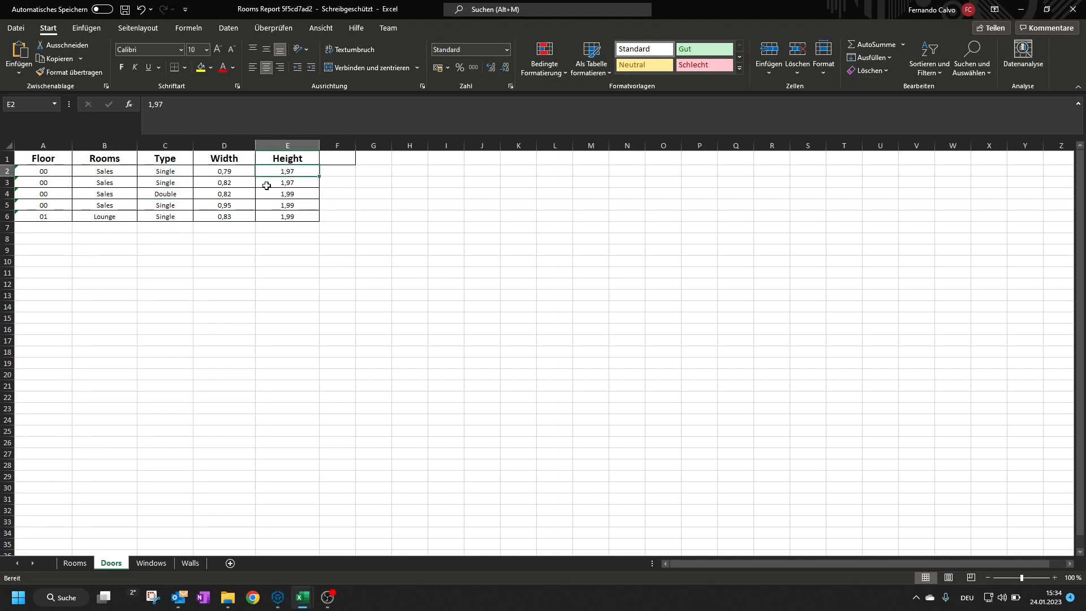
Review the Windows sheet and the Walls sheet, checking the Kitchen wall rows and their areas
{"action": "left_click", "coordinate": [150, 564]}
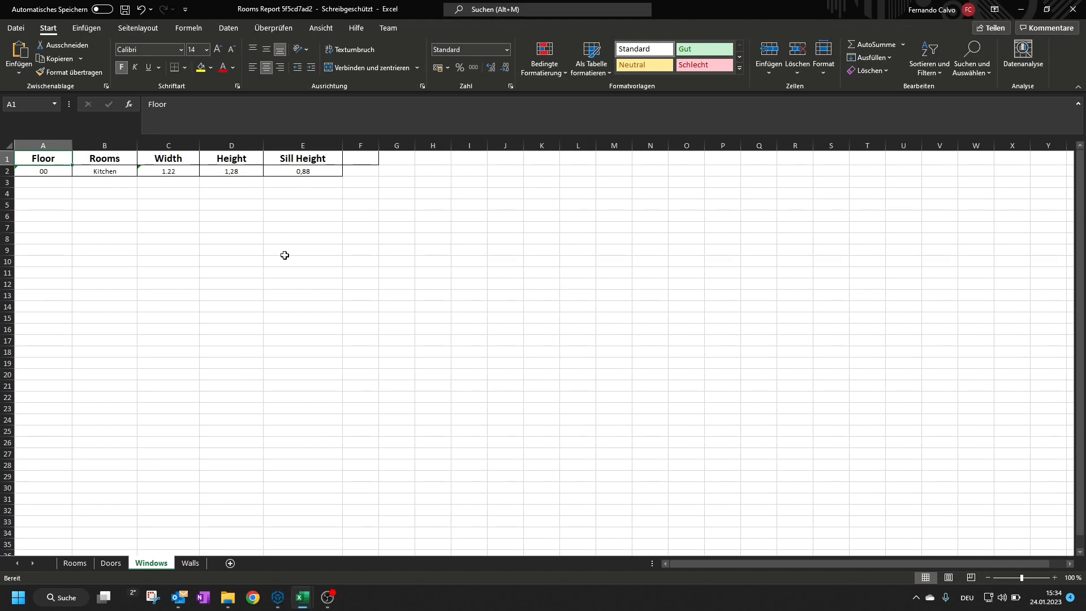
{"action": "left_click", "coordinate": [190, 563]}
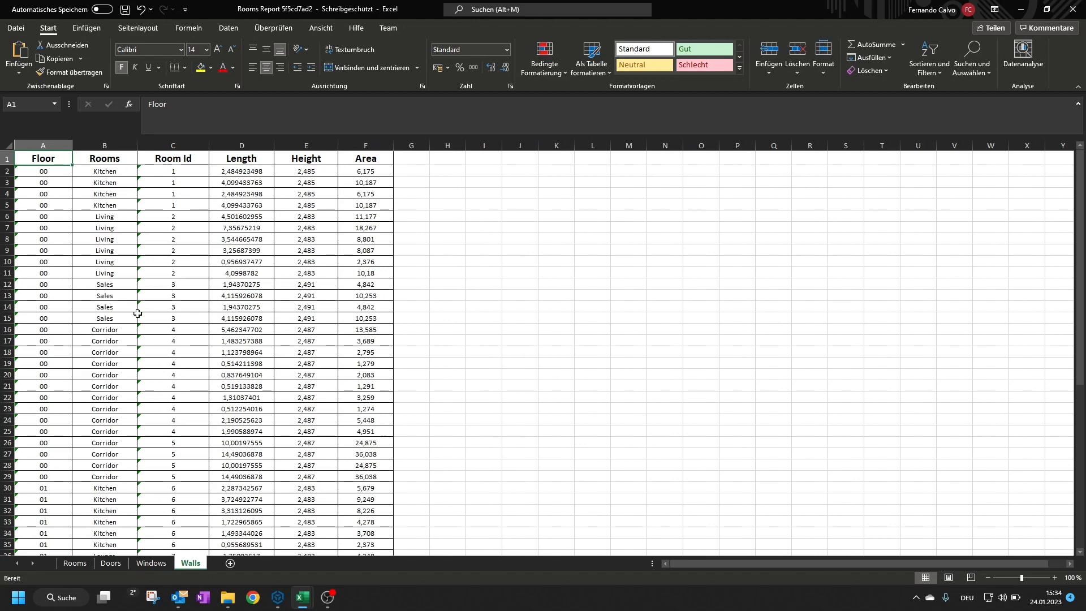
{"action": "left_click_drag", "start_coordinate": [58, 171], "coordinate": [374, 206]}
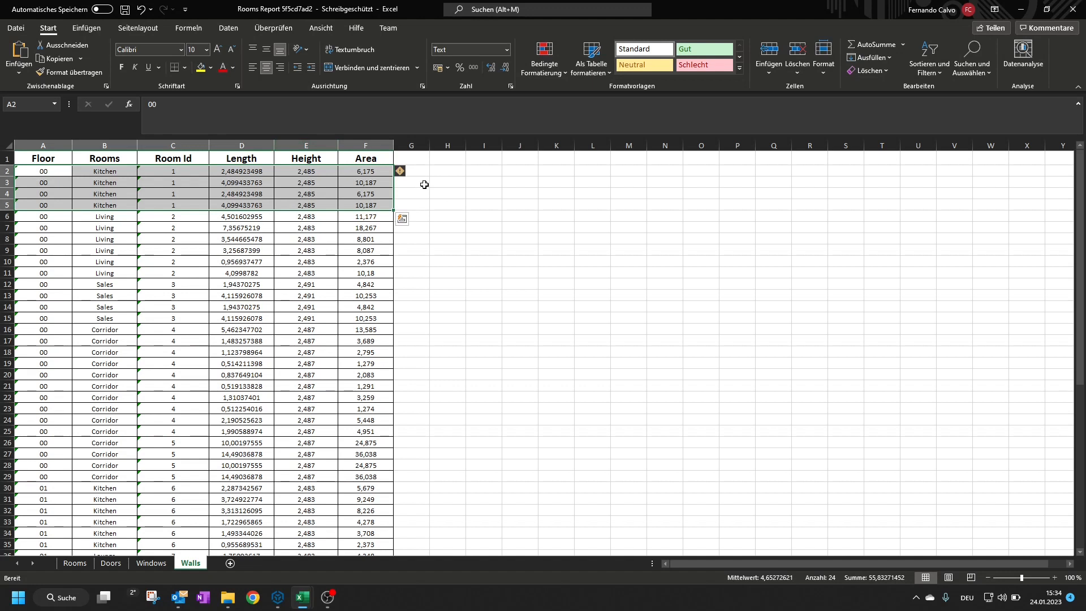
{"action": "left_click", "coordinate": [364, 184]}
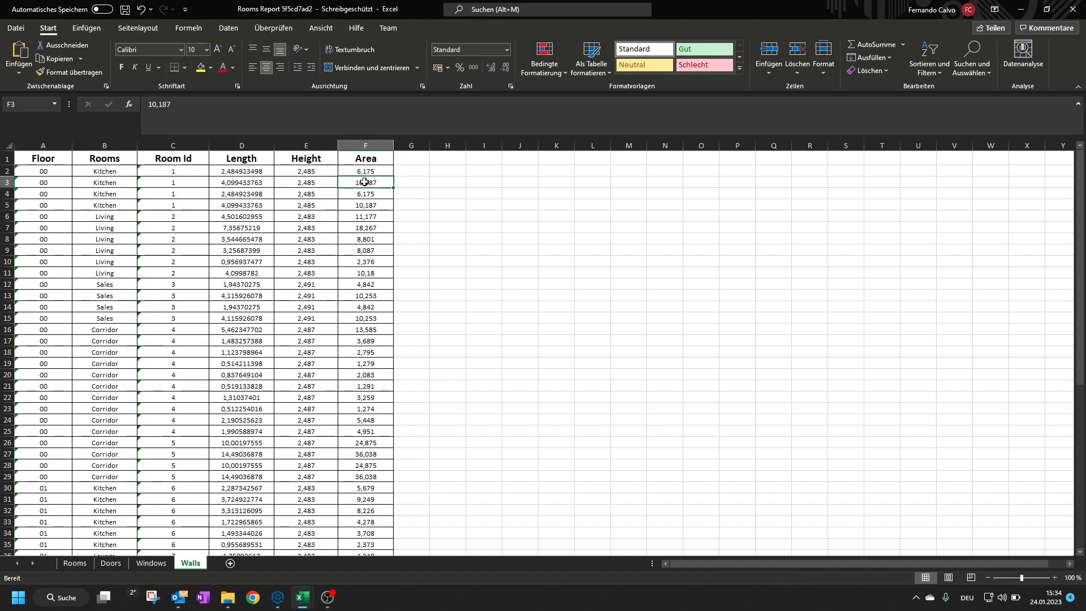
Select the four Kitchen wall areas of room 1 on the Walls sheet to check their sum, and look over the other rows
{"action": "left_click", "coordinate": [369, 172]}
{"action": "left_click_drag", "start_coordinate": [369, 172], "coordinate": [368, 206]}
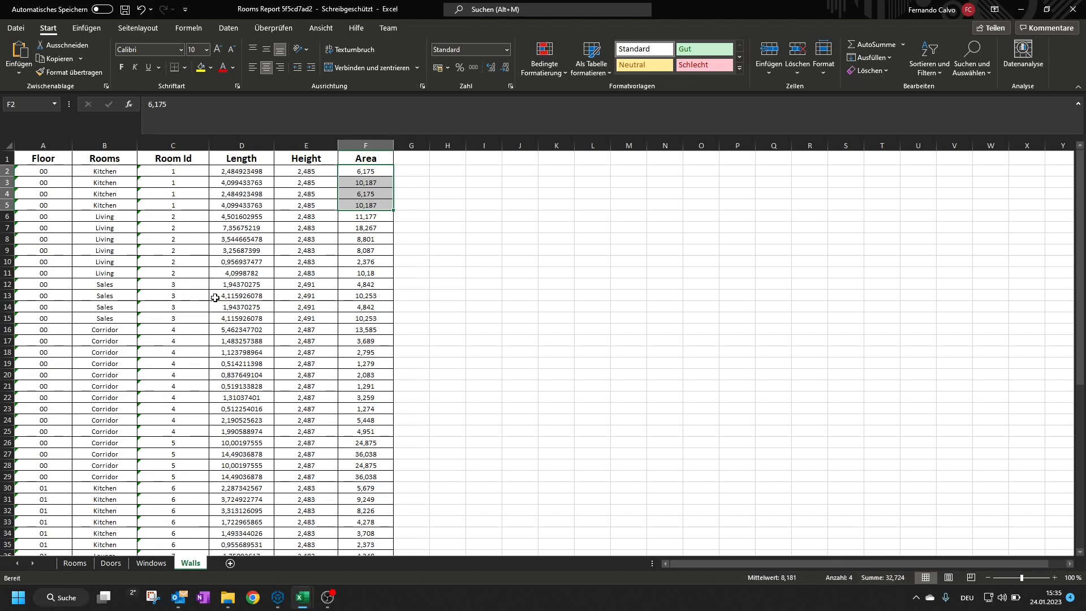
{"action": "scroll", "coordinate": [215, 298], "scroll_direction": "down", "scroll_amount": 18}
{"action": "scroll", "coordinate": [218, 303], "scroll_direction": "up", "scroll_amount": 13}
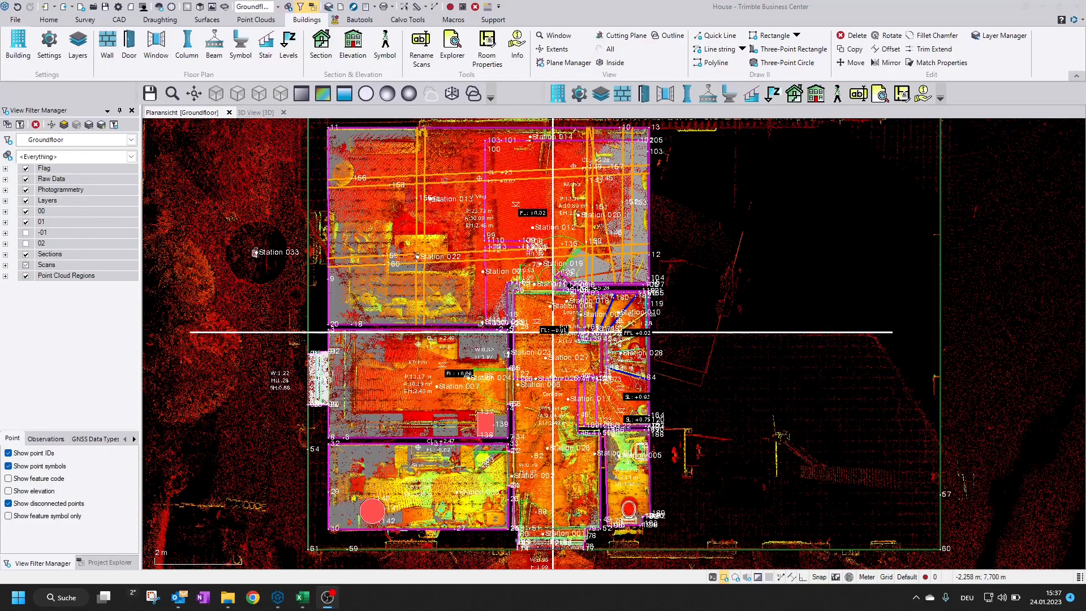
Start Rename Scans and hide the point cloud regions and the 01 and 00 layer groups in the Groundfloor plan view
{"action": "left_click", "coordinate": [422, 52]}
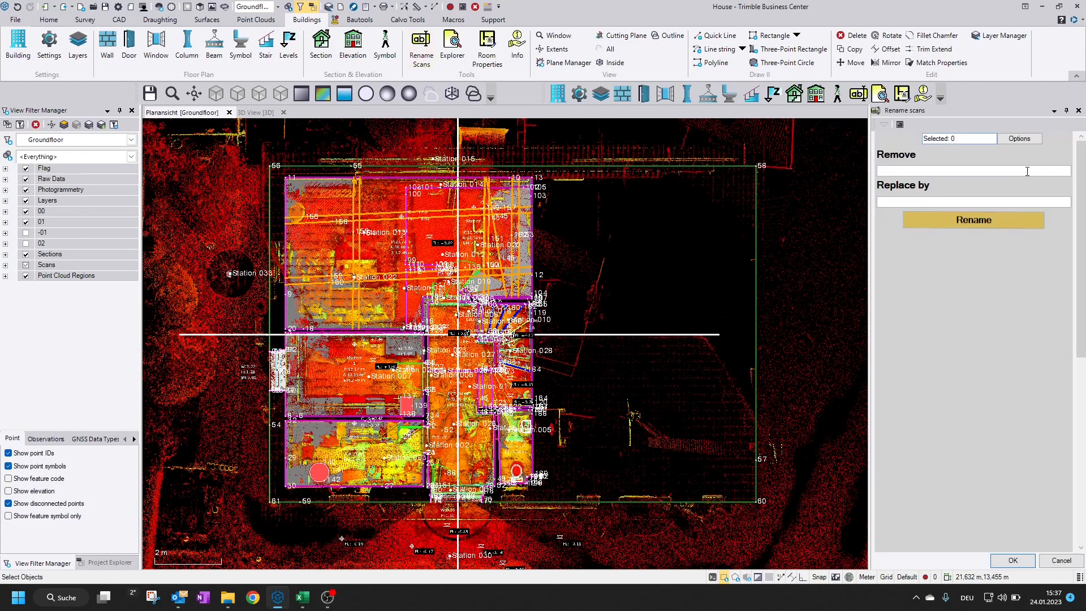
{"action": "left_click", "coordinate": [906, 171]}
{"action": "left_click", "coordinate": [891, 202]}
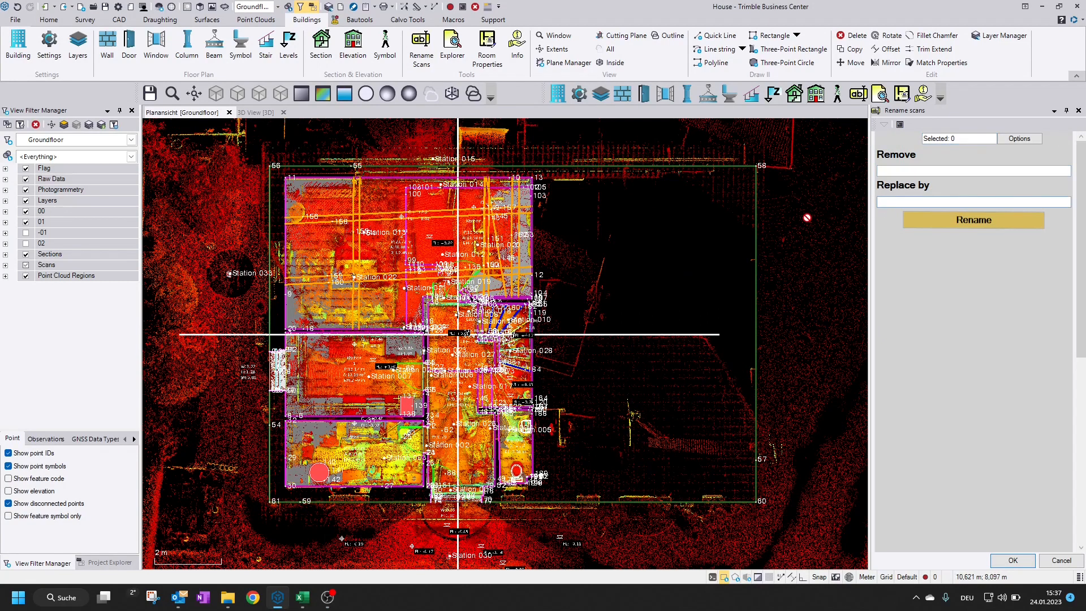
{"action": "left_click", "coordinate": [25, 276]}
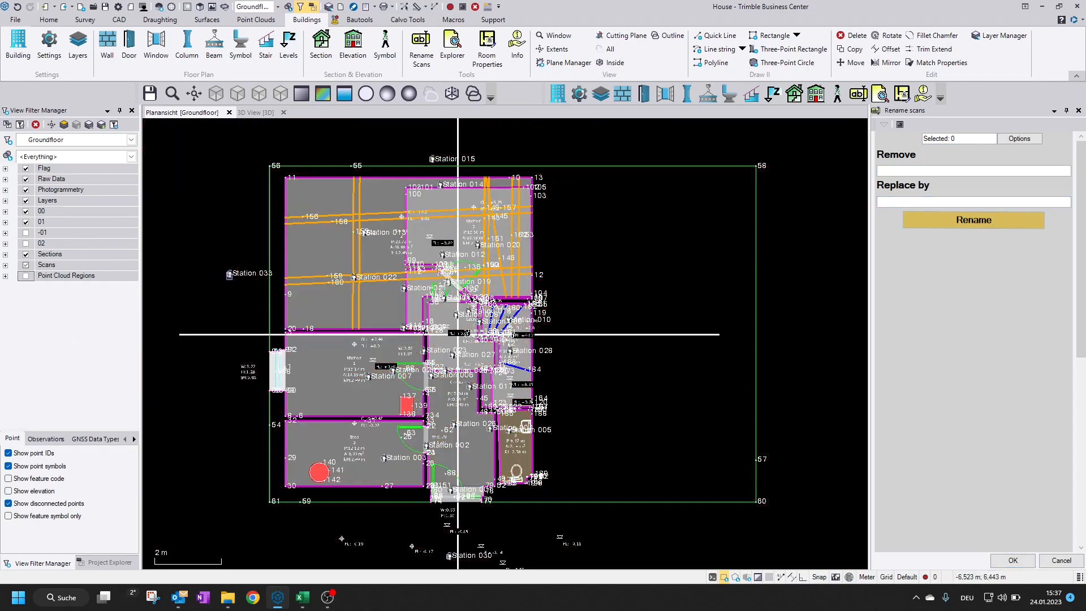
{"action": "left_click", "coordinate": [26, 222]}
{"action": "left_click", "coordinate": [25, 212]}
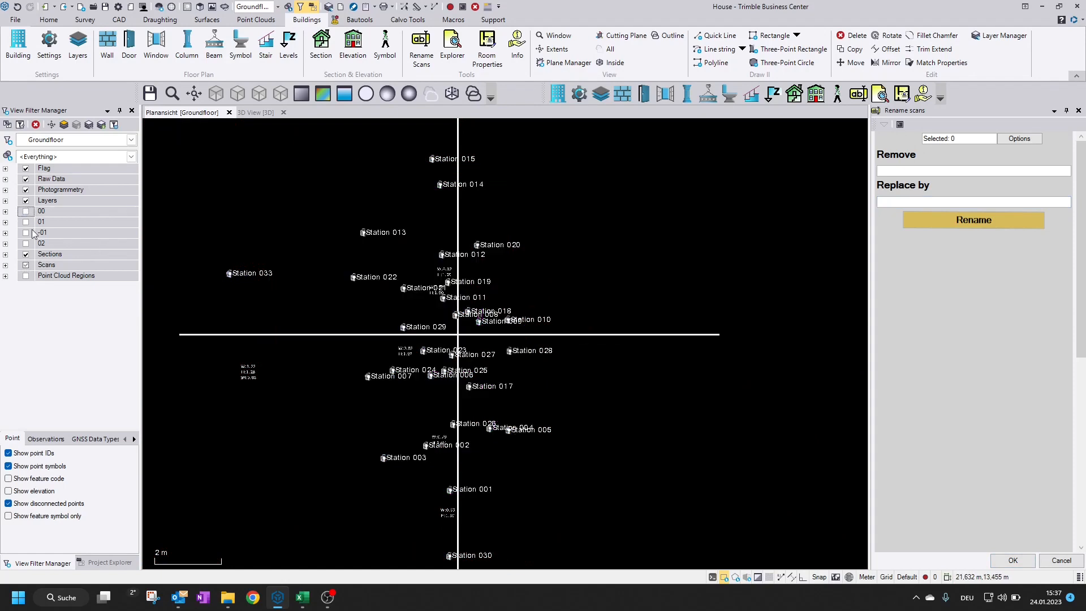
{"action": "middle_click_drag", "start_coordinate": [357, 356], "coordinate": [412, 347]}
{"action": "middle_click_drag", "start_coordinate": [333, 332], "coordinate": [298, 338]}
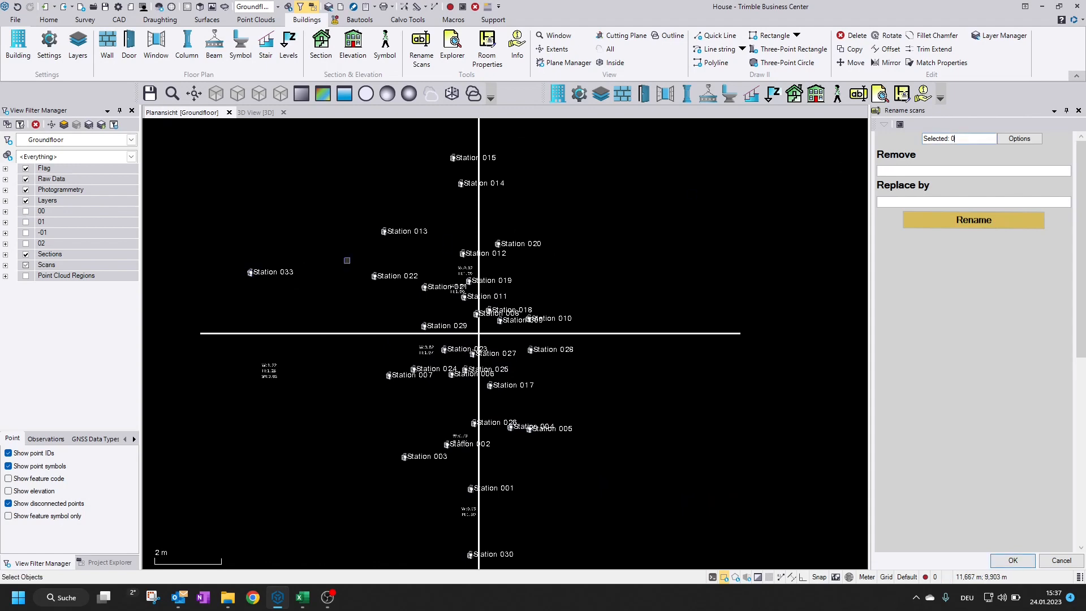
Select scan Station 033 and rename it by replacing "Station 0" with "S-"
{"action": "left_click", "coordinate": [251, 272]}
{"action": "left_click", "coordinate": [289, 281]}
{"action": "left_click", "coordinate": [108, 564]}
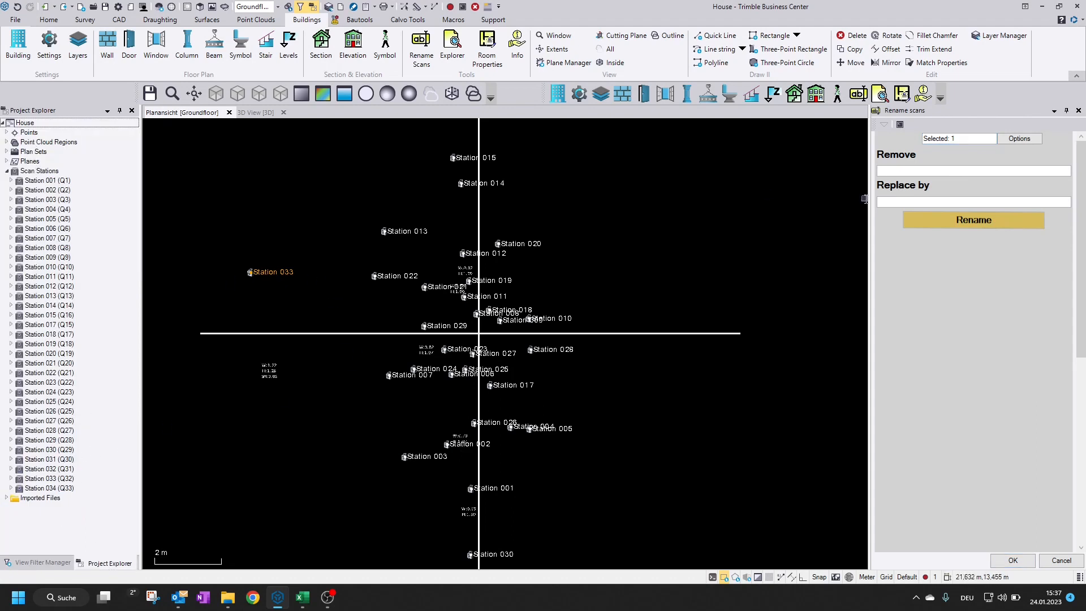
{"action": "left_click", "coordinate": [61, 480]}
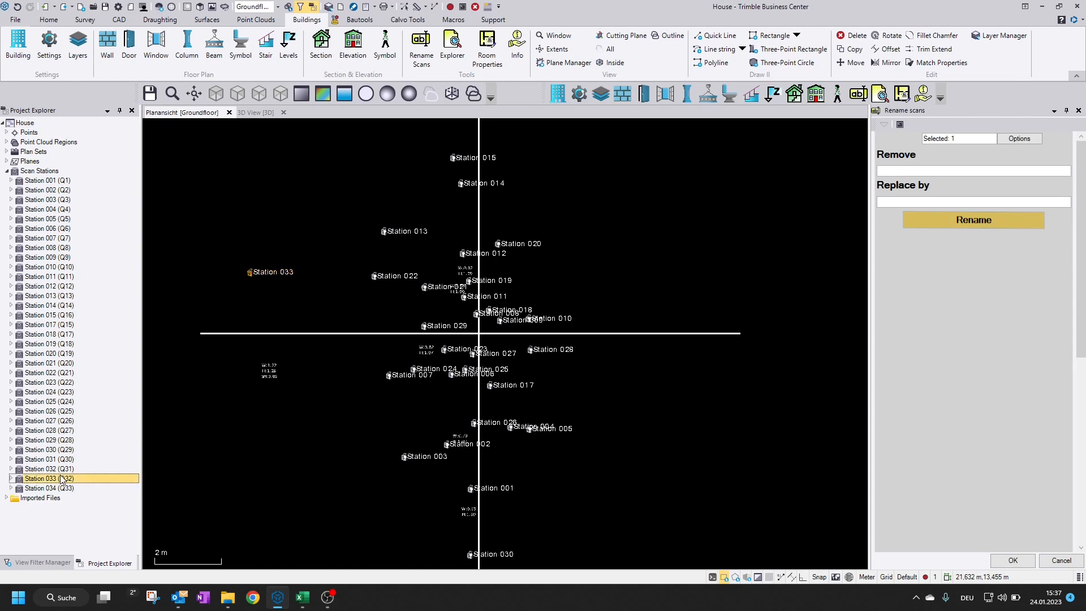
{"action": "left_click", "coordinate": [1000, 171]}
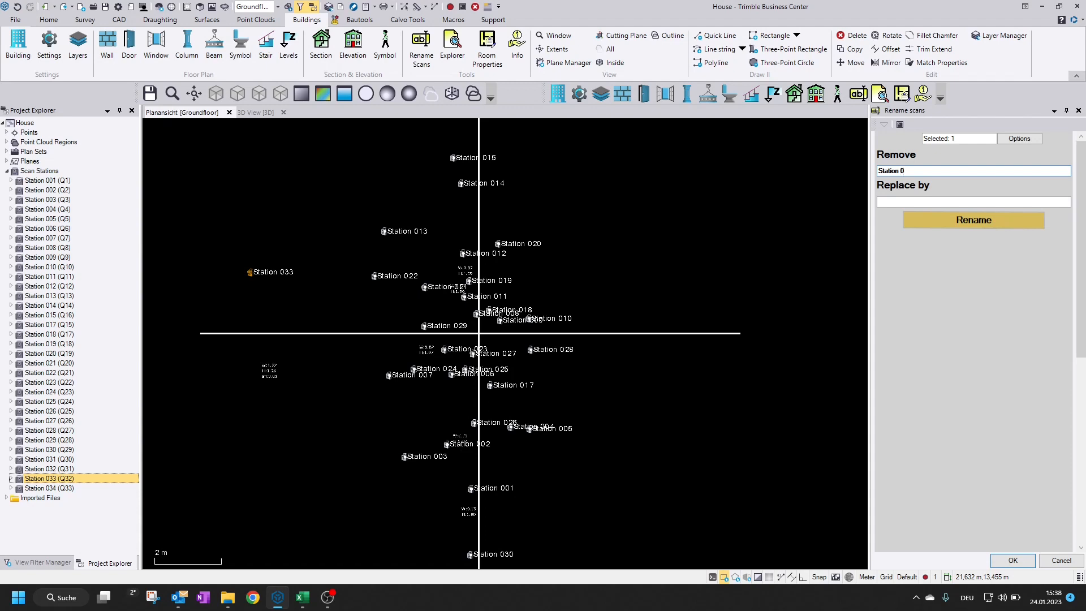
{"action": "left_click", "coordinate": [957, 202]}
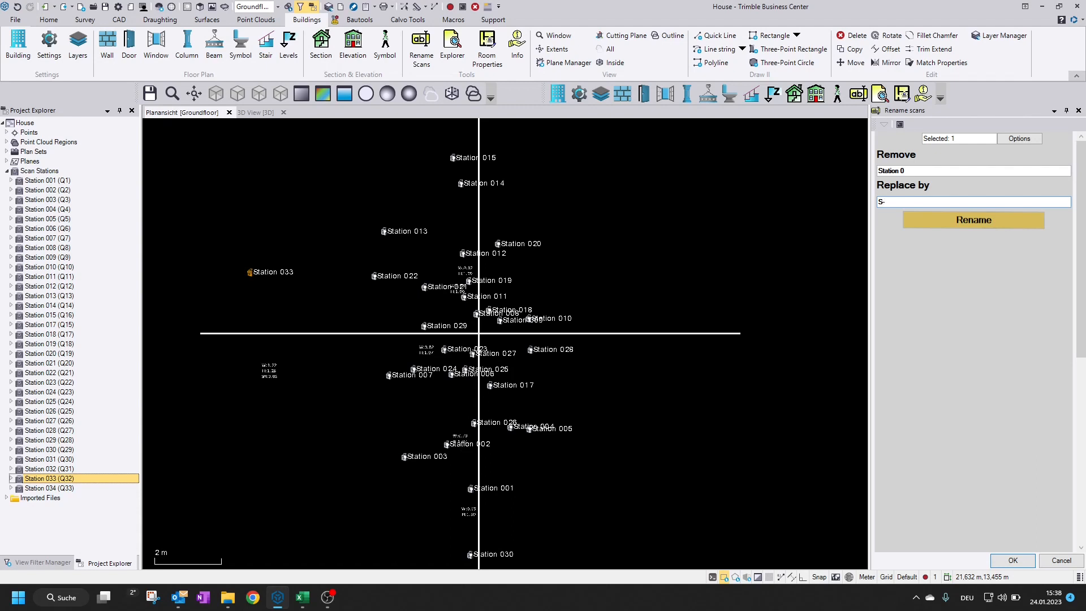
{"action": "type", "text": "S-"}
{"action": "left_click", "coordinate": [973, 220]}
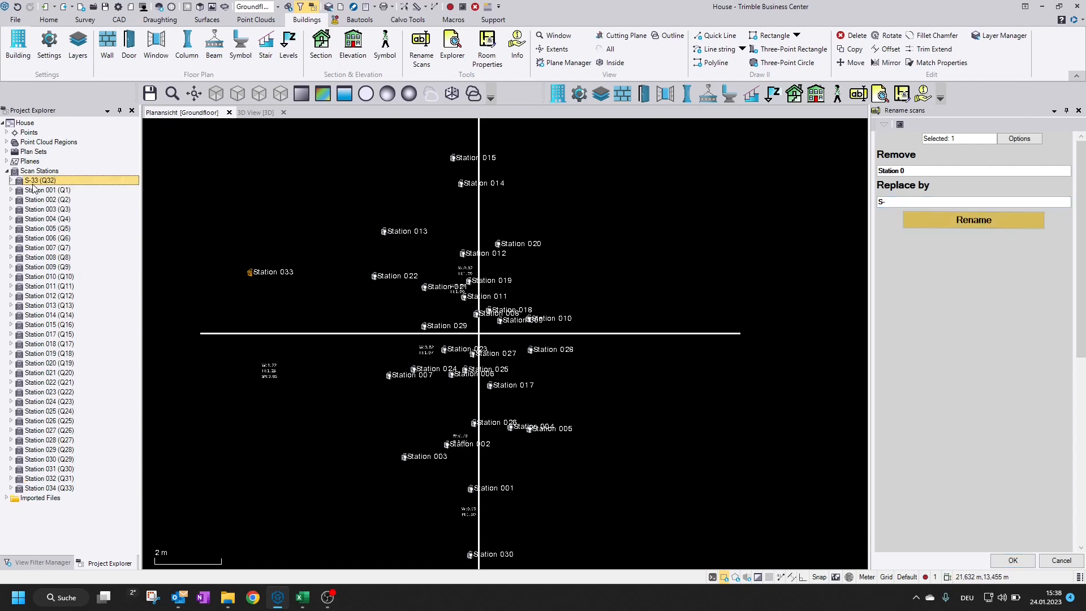
Select scans Station 010 through Station 034 in the project list and rename them with the same "Station 0" to "S-" replacement
{"action": "left_click", "coordinate": [60, 277]}
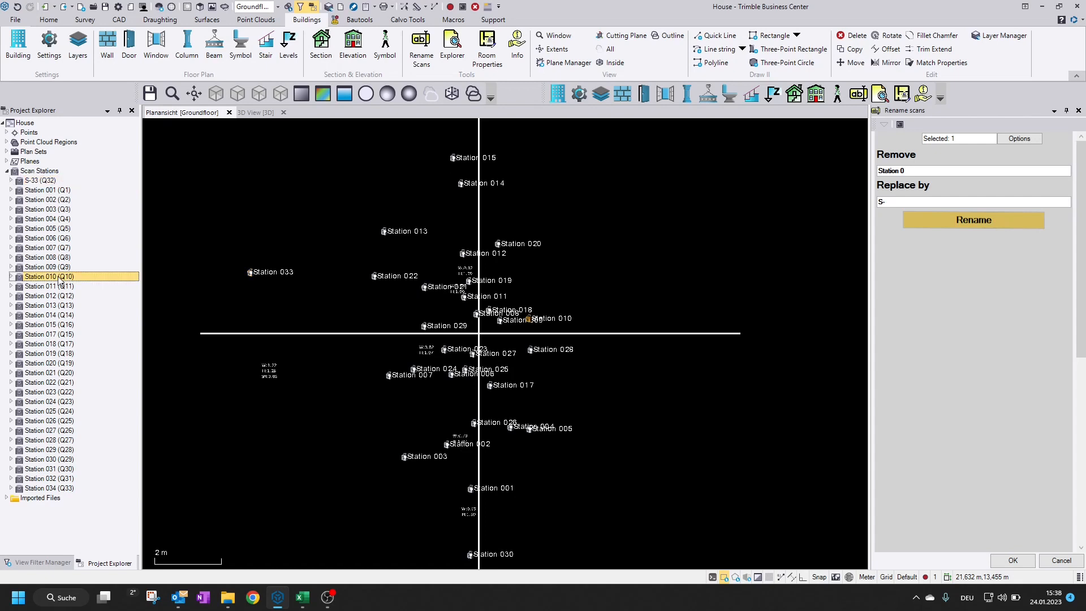
{"action": "left_click", "coordinate": [62, 488], "text": "shift"}
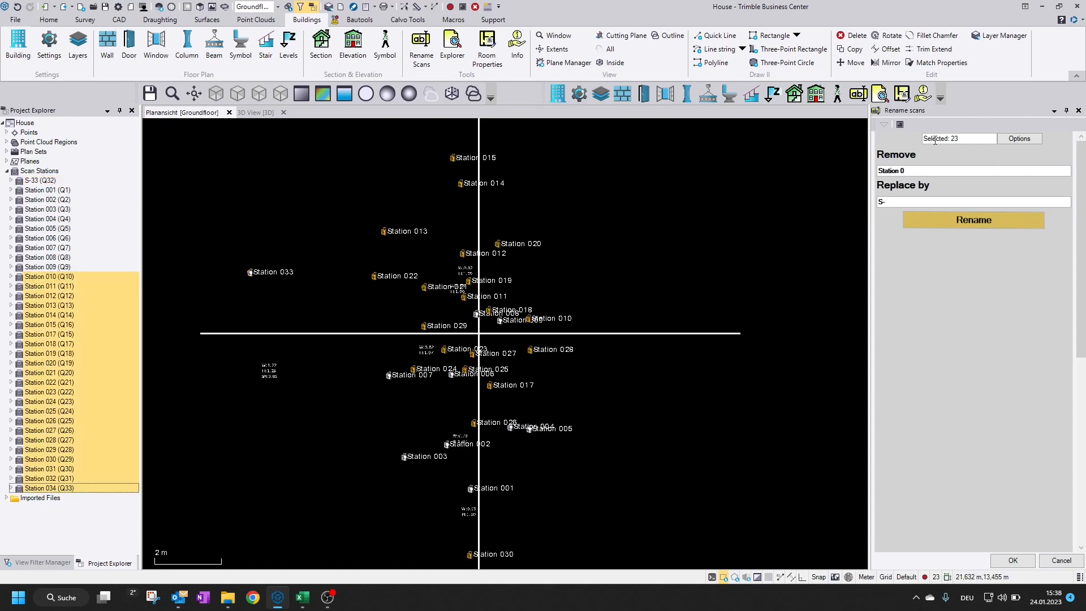
{"action": "left_click", "coordinate": [970, 225]}
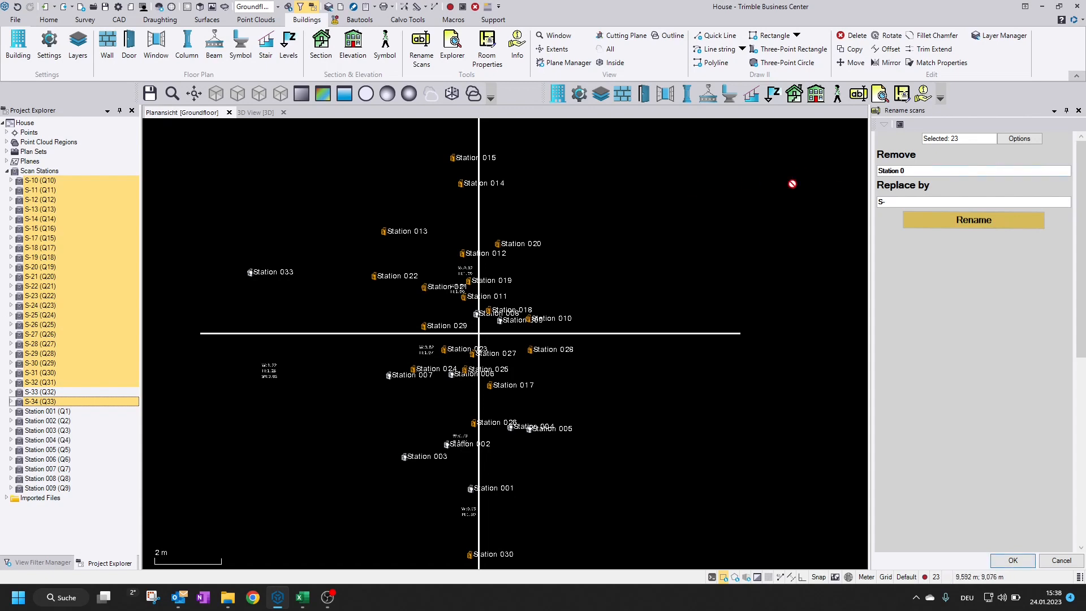
{"action": "left_click", "coordinate": [883, 201]}
{"action": "double_click", "coordinate": [883, 201]}
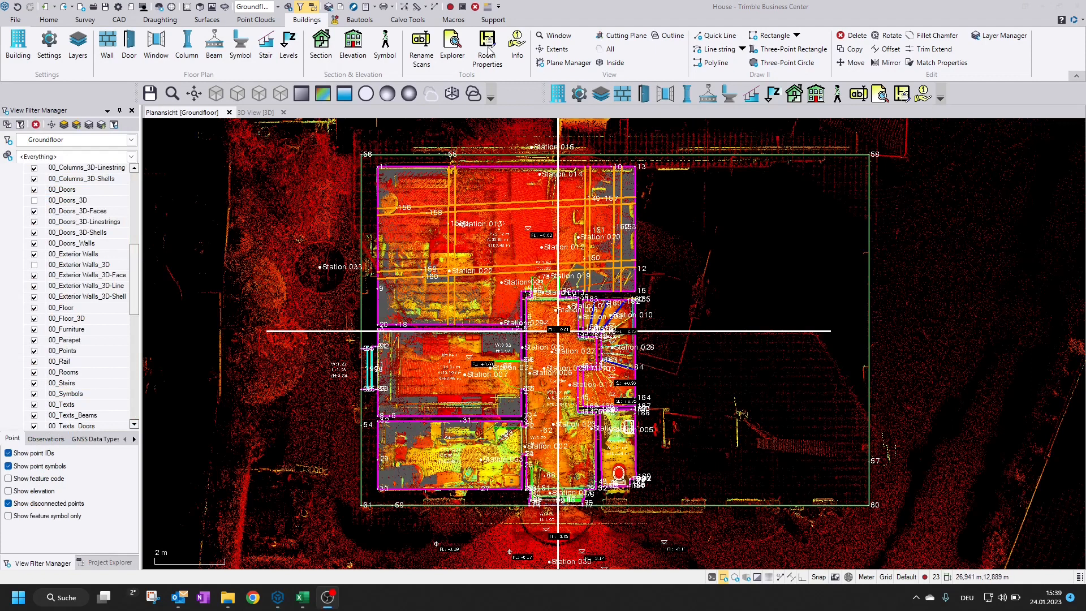
Hide the point cloud regions in the plan view and load the Living room's stamp into Room Properties
{"action": "middle_click_drag", "start_coordinate": [530, 292], "coordinate": [519, 291]}
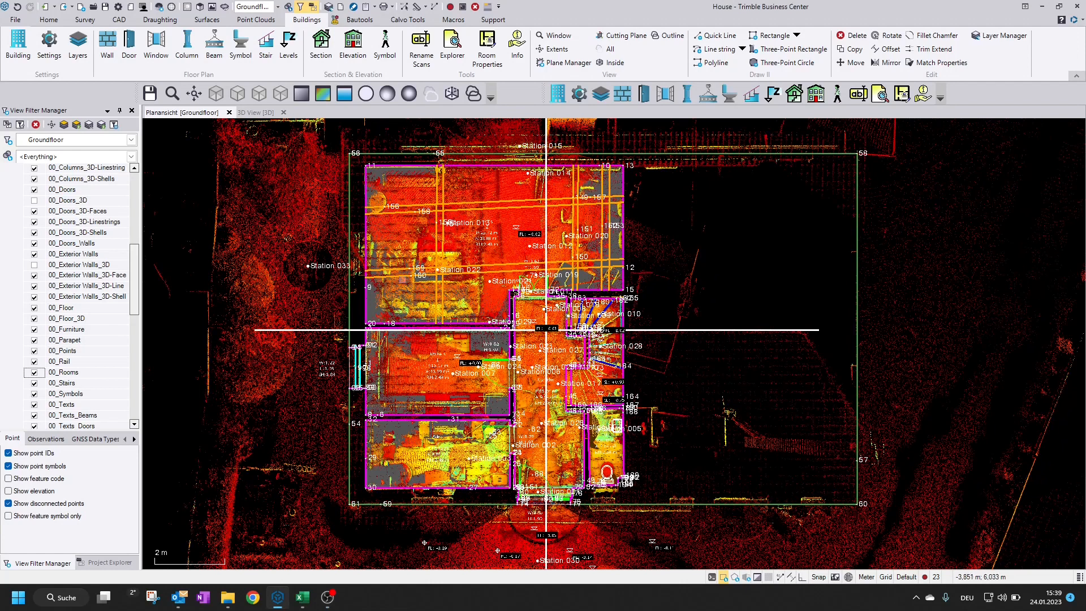
{"action": "left_click_drag", "start_coordinate": [132, 298], "coordinate": [25, 228]}
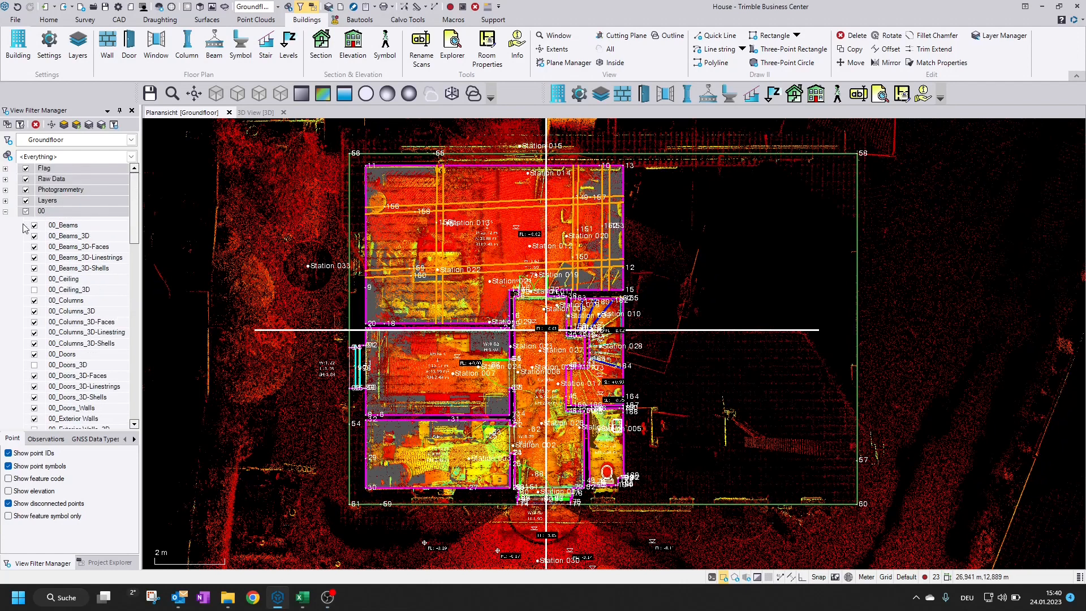
{"action": "left_click", "coordinate": [5, 211]}
{"action": "left_click", "coordinate": [25, 276]}
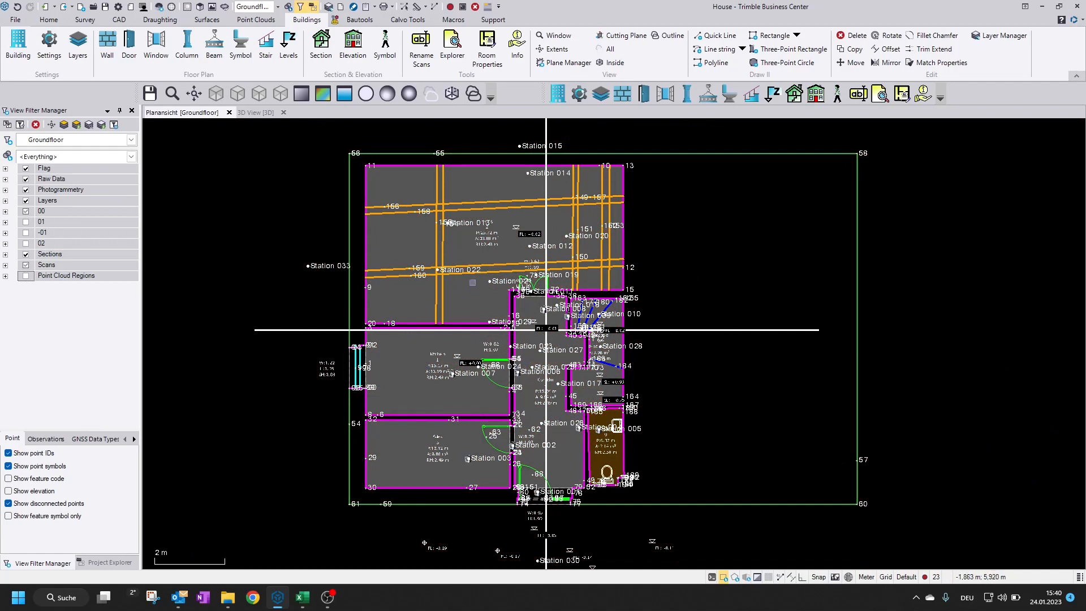
{"action": "left_click", "coordinate": [594, 260]}
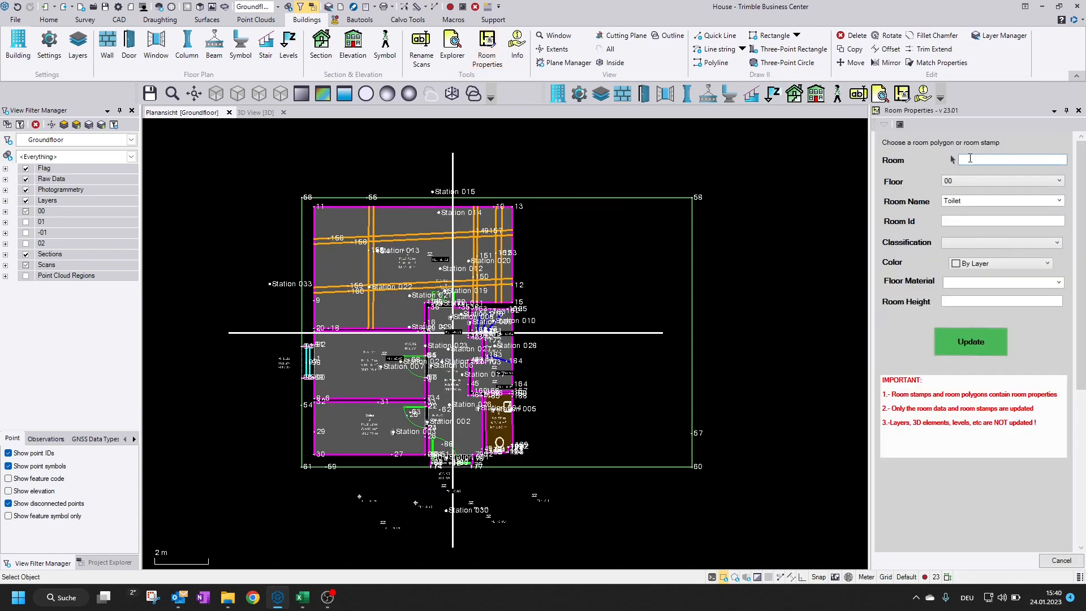
{"action": "left_click", "coordinate": [404, 261]}
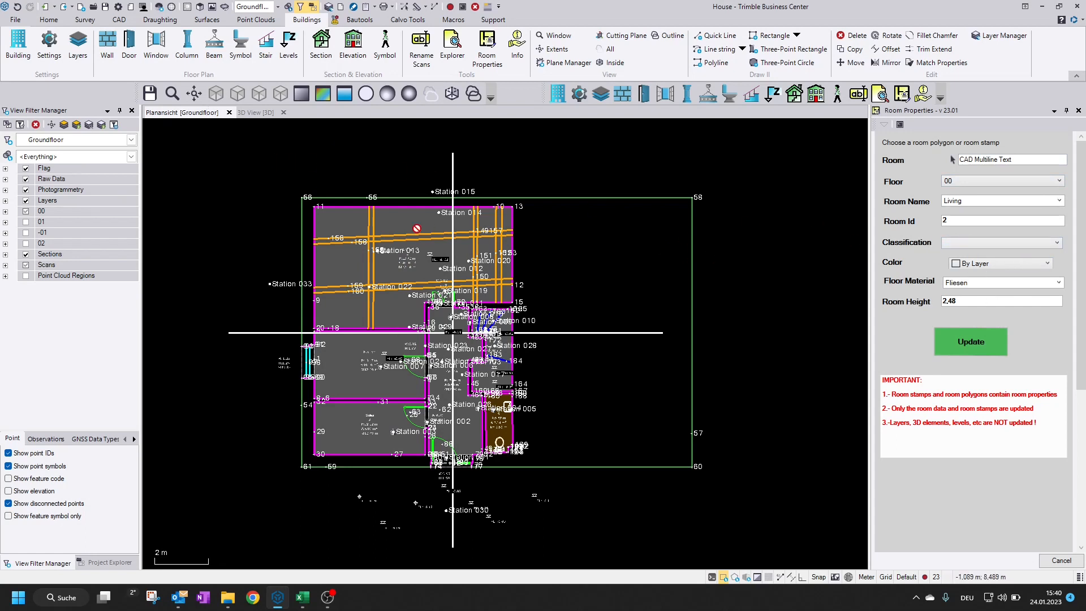
Choose DIN 277-2_EN as the norm in the building settings and store the settings
{"action": "left_click", "coordinate": [49, 45]}
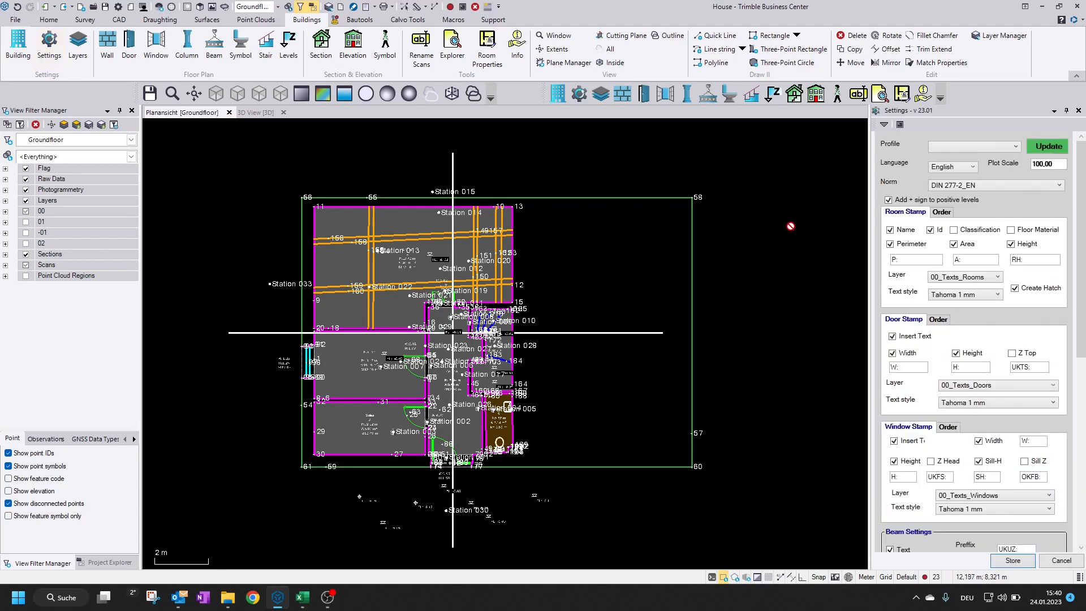
{"action": "left_click", "coordinate": [996, 185]}
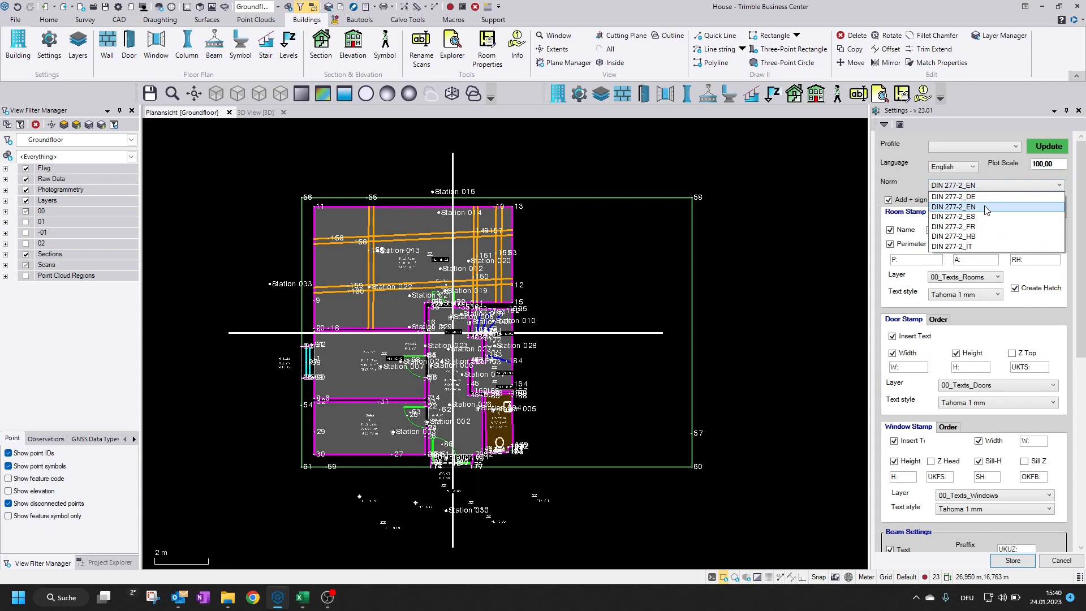
{"action": "left_click", "coordinate": [985, 209]}
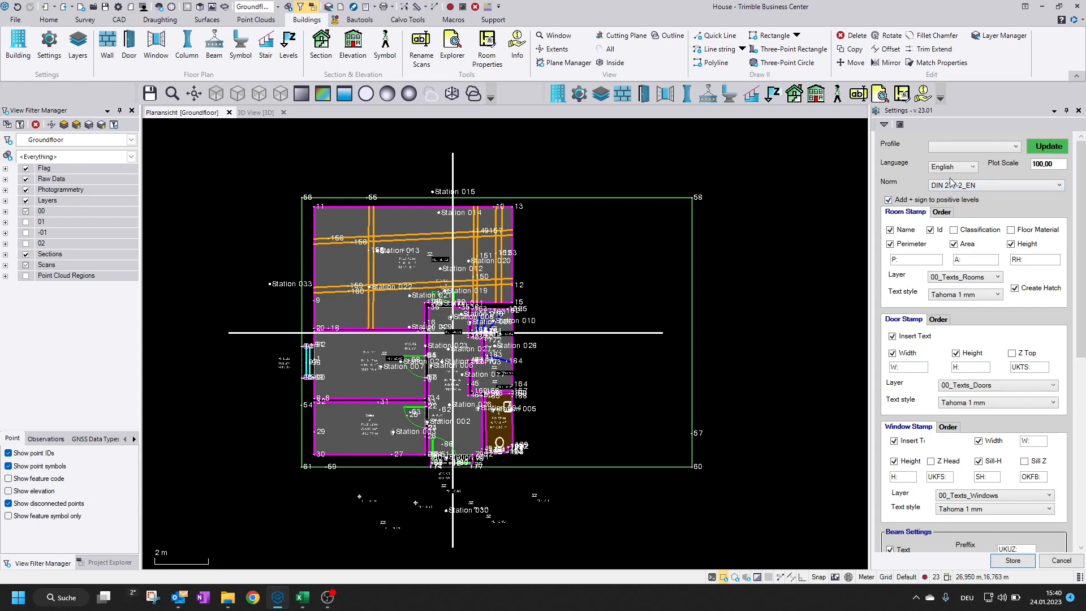
{"action": "left_click", "coordinate": [1012, 560]}
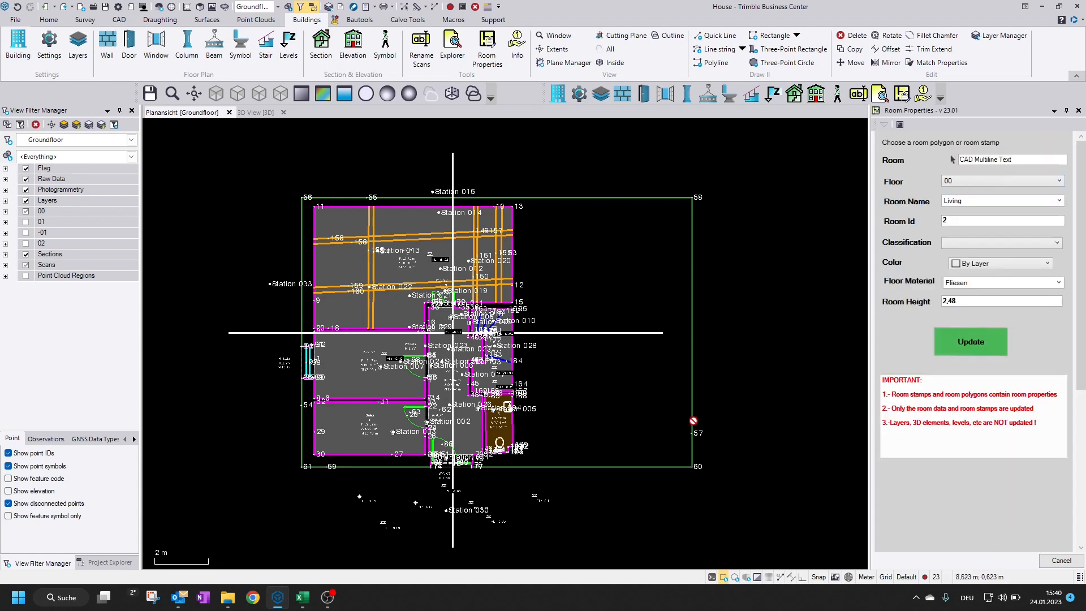
Update the Living room with classification UA 2.1_Office rooms, color Cyan and floor material Concrete
{"action": "left_click", "coordinate": [963, 243]}
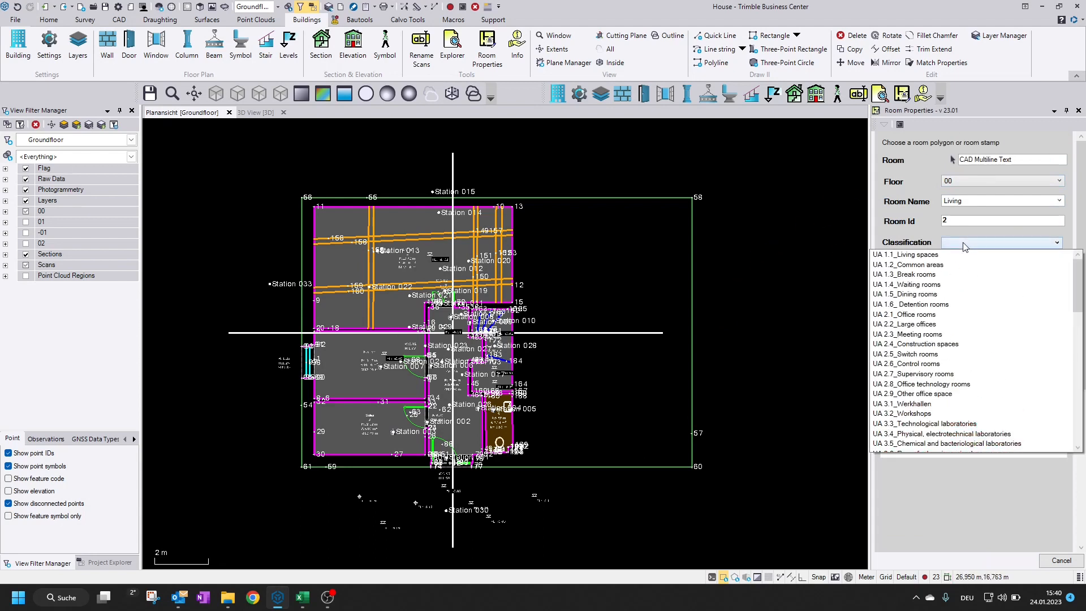
{"action": "left_click", "coordinate": [960, 315]}
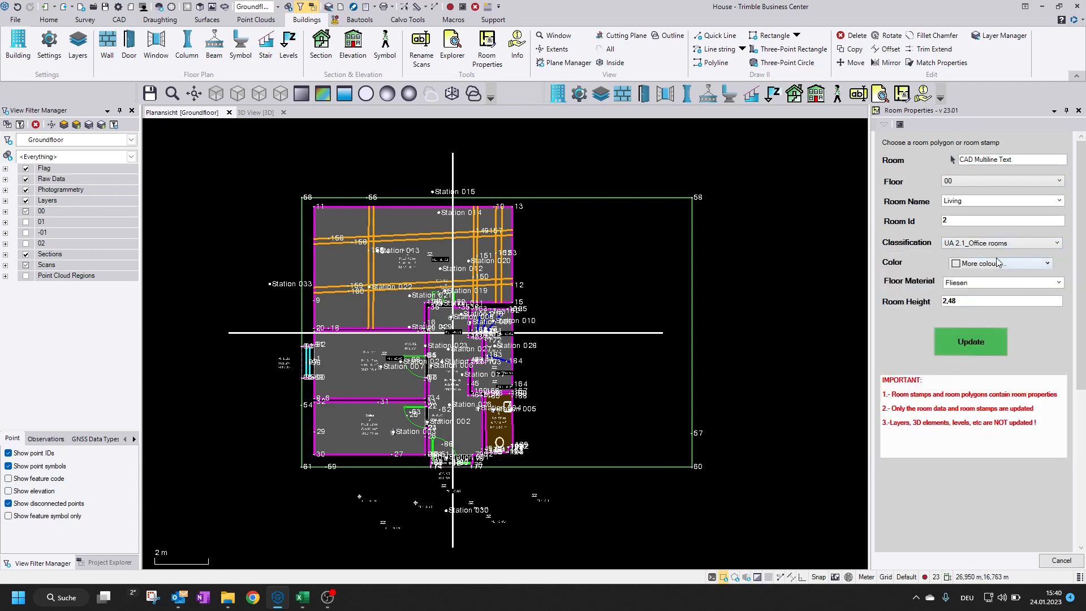
{"action": "left_click", "coordinate": [1009, 264]}
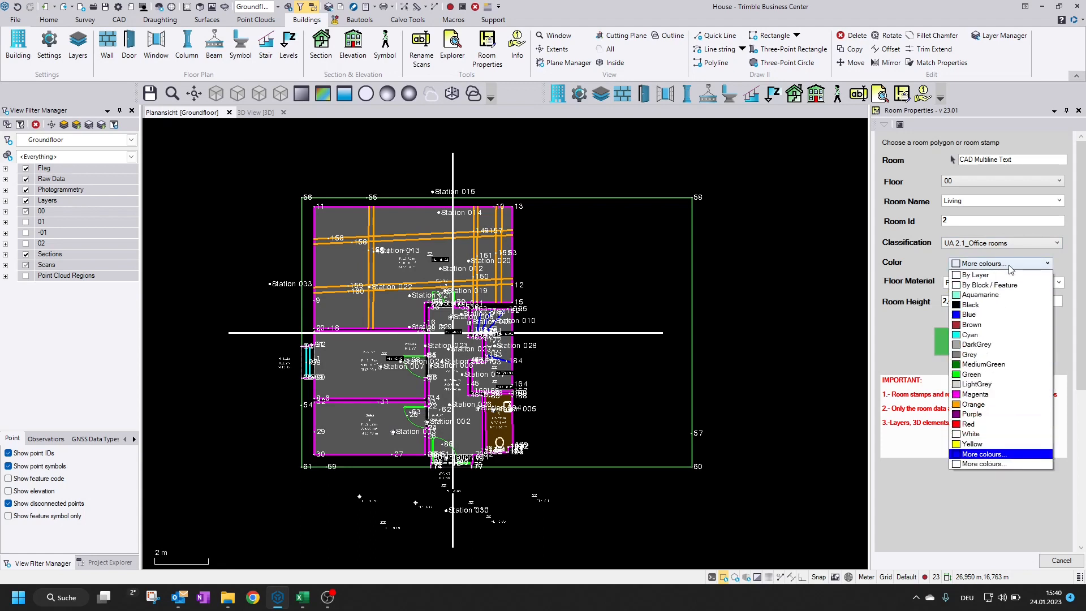
{"action": "left_click", "coordinate": [1003, 336]}
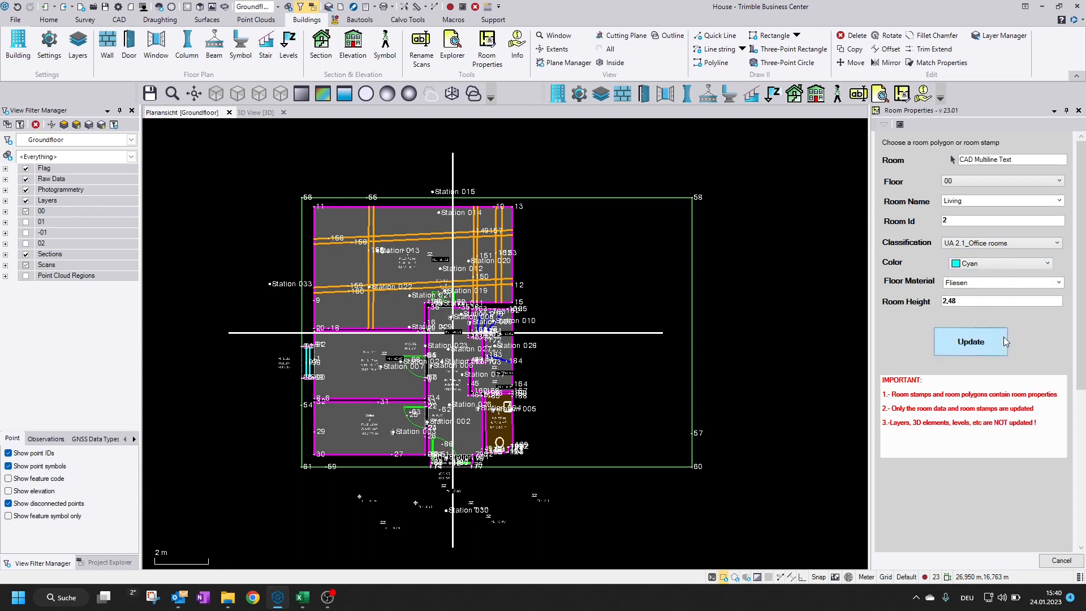
{"action": "left_click", "coordinate": [1058, 284]}
{"action": "left_click", "coordinate": [962, 294]}
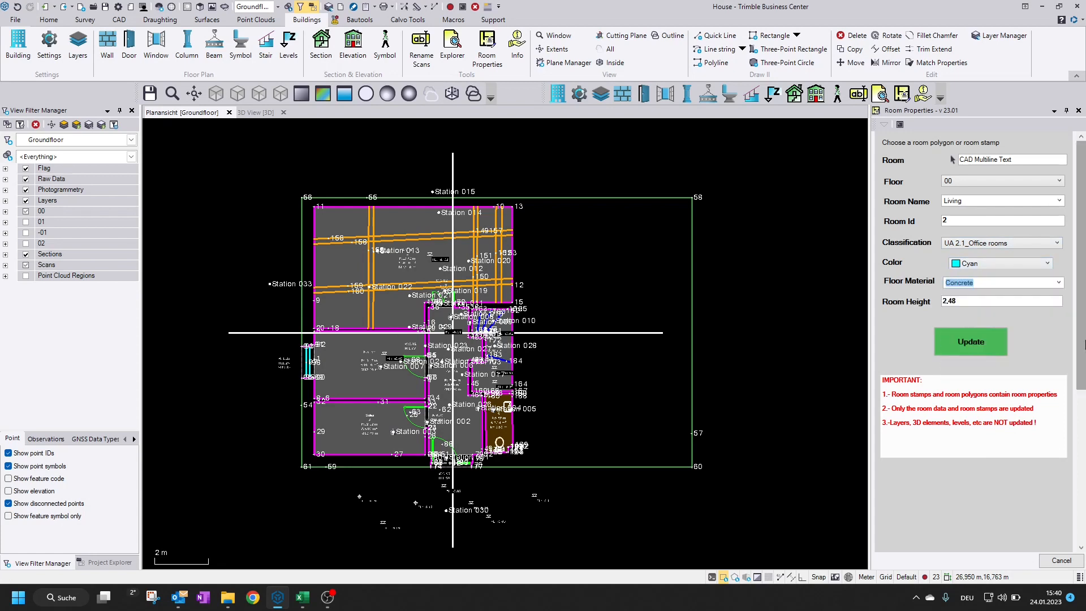
{"action": "left_click", "coordinate": [961, 351]}
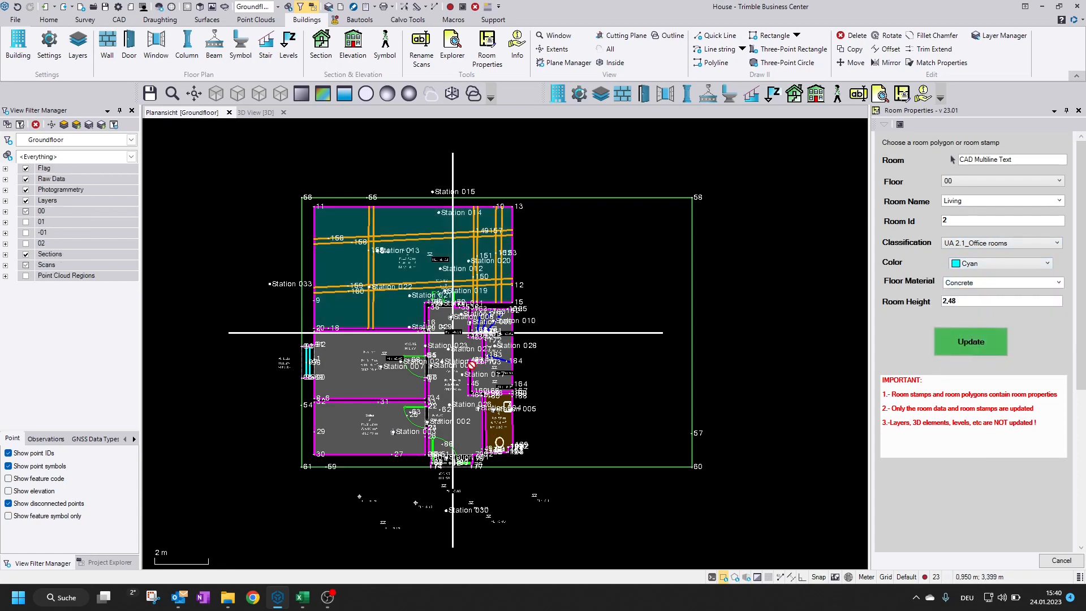
Add a trailing space to the room stamp's P:, A: and RH: prefixes, store the settings and update the Living room's stamp
{"action": "scroll", "coordinate": [392, 268], "scroll_direction": "up", "scroll_amount": 2}
{"action": "scroll", "coordinate": [482, 363], "scroll_direction": "down", "scroll_amount": 2}
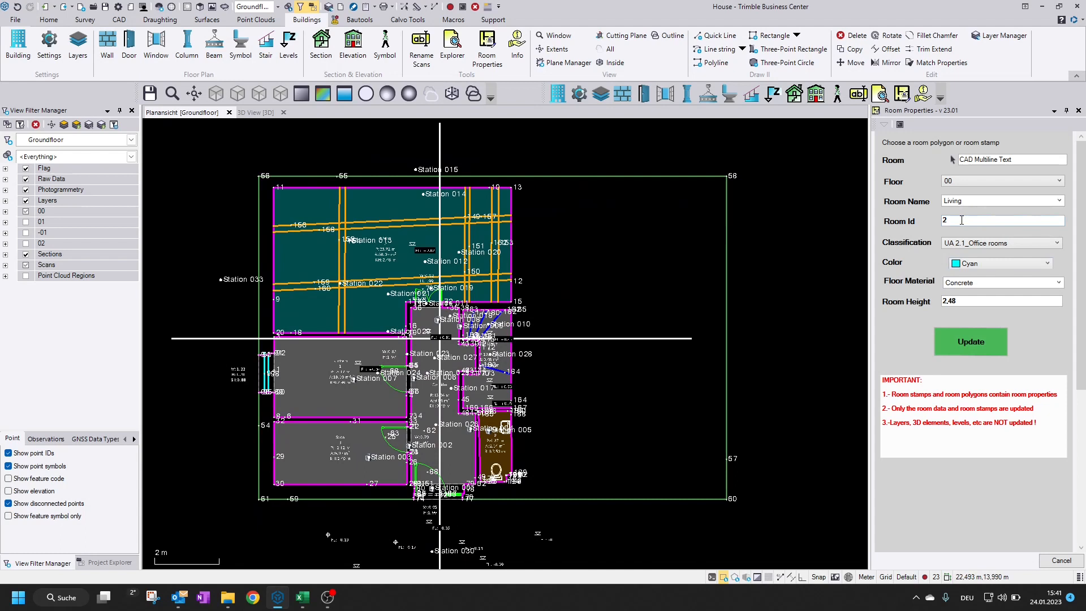
{"action": "scroll", "coordinate": [395, 248], "scroll_direction": "up", "scroll_amount": 3}
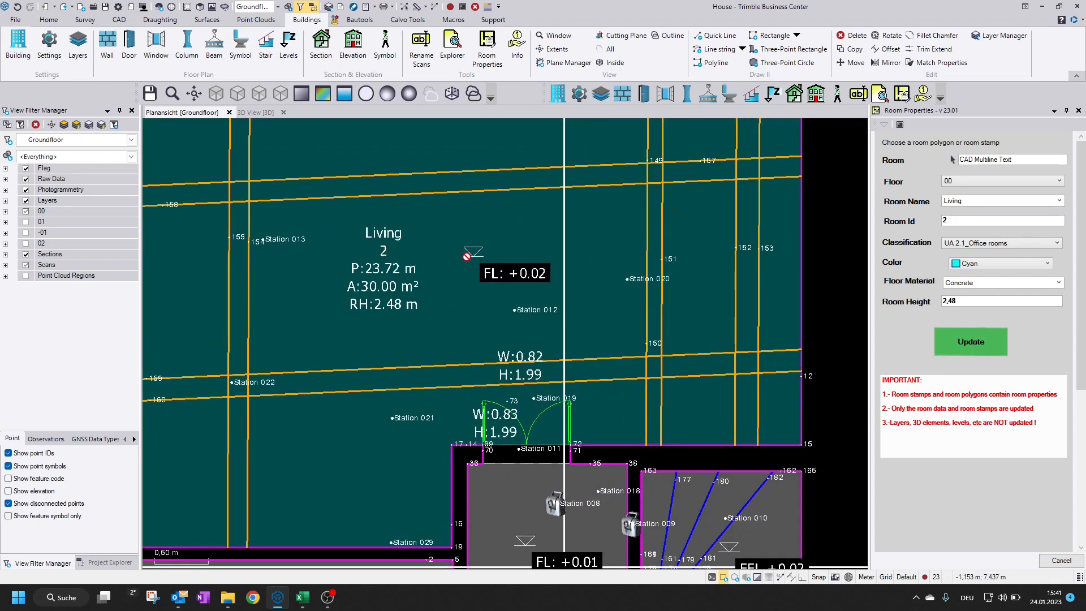
{"action": "scroll", "coordinate": [435, 273], "scroll_direction": "up", "scroll_amount": 3}
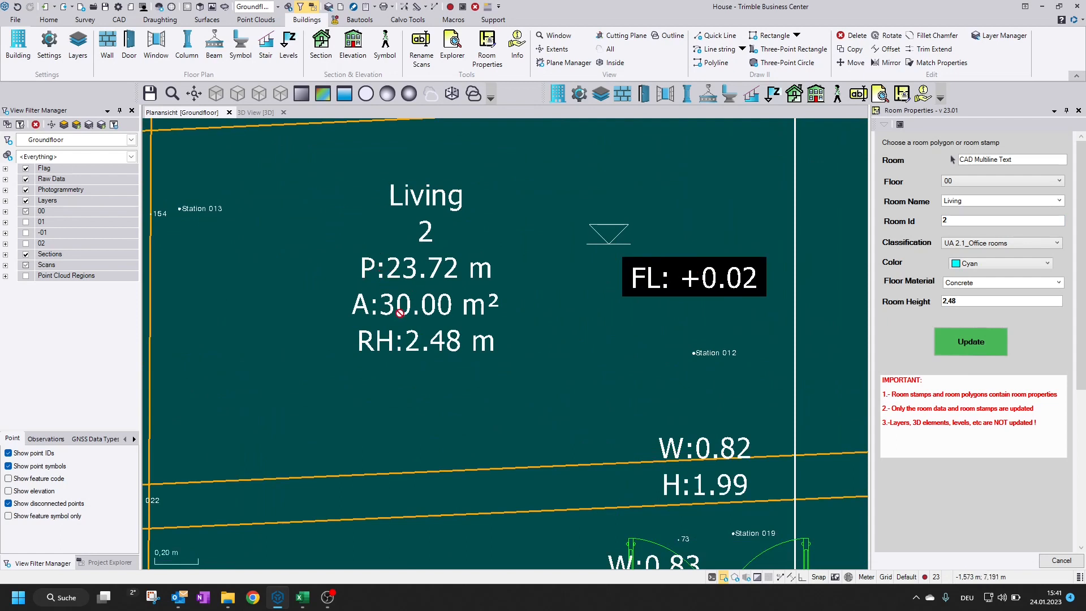
{"action": "left_click", "coordinate": [49, 48]}
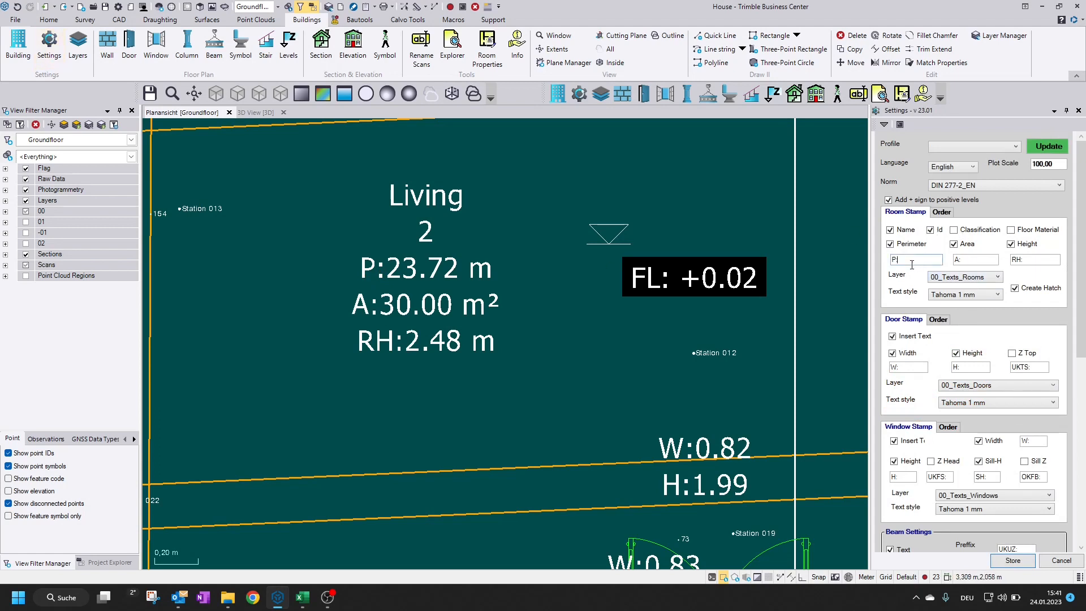
{"action": "left_click", "coordinate": [976, 260]}
{"action": "left_click", "coordinate": [971, 368]}
{"action": "left_click", "coordinate": [1018, 561]}
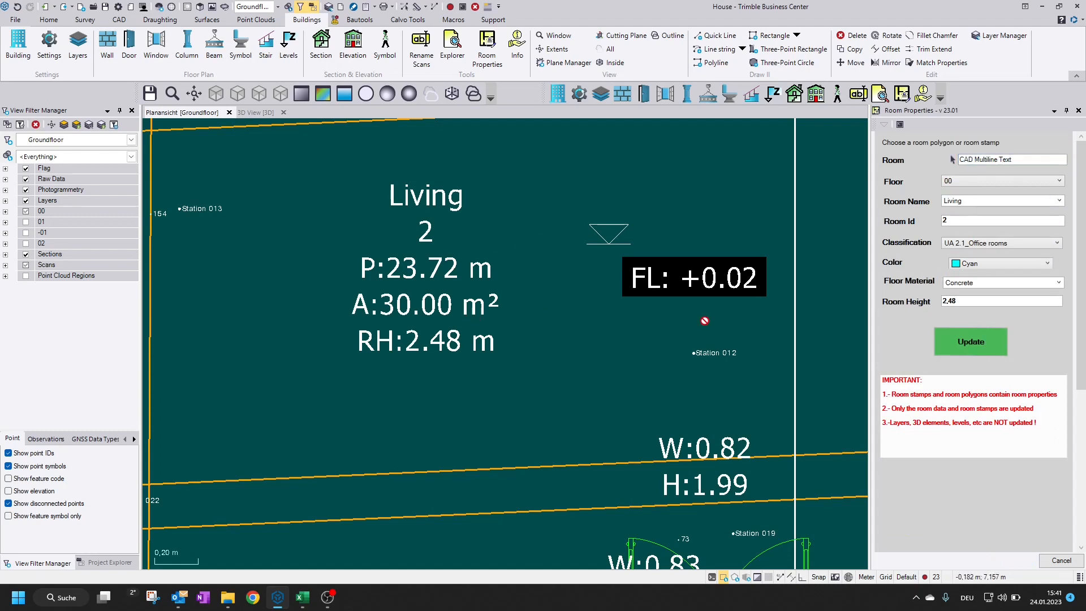
{"action": "left_click", "coordinate": [975, 349]}
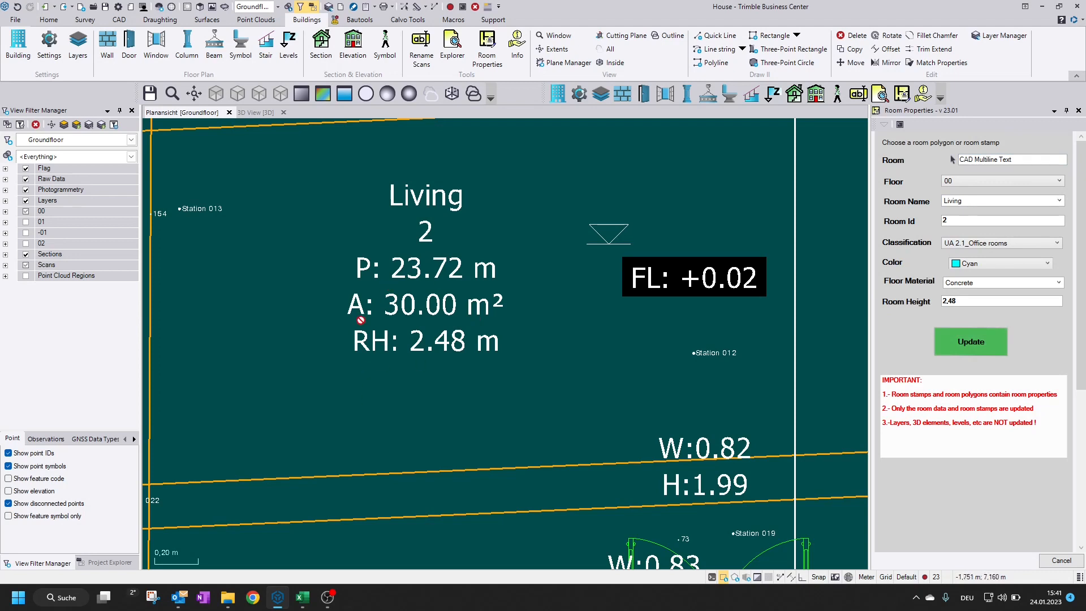
Exclude the perimeter from the room stamp, set the order to area 3 and room height 4, and store the settings
{"action": "scroll", "coordinate": [423, 310], "scroll_direction": "down", "scroll_amount": 1}
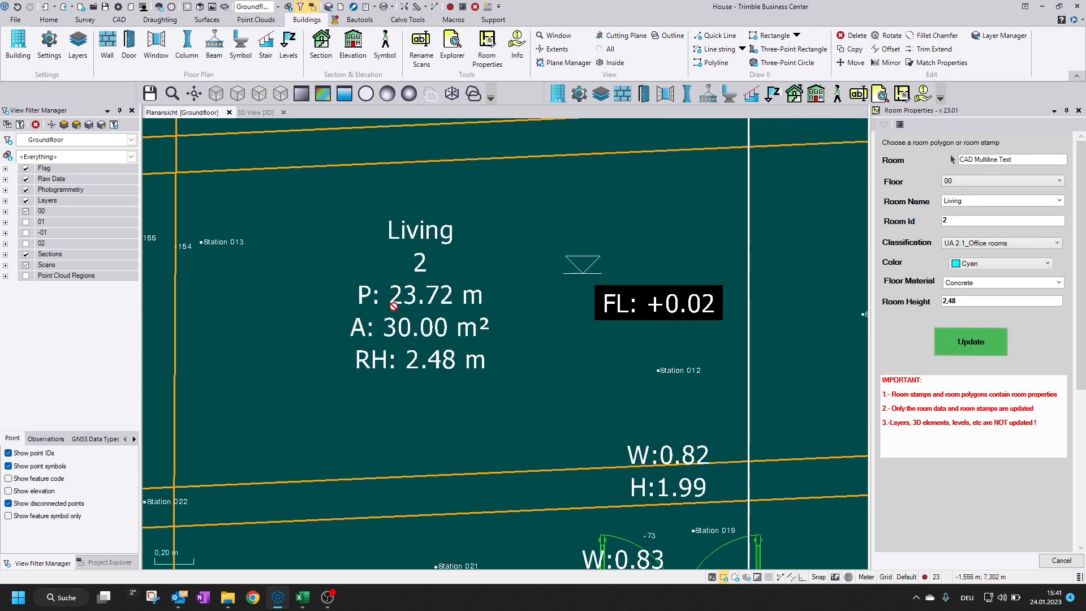
{"action": "left_click", "coordinate": [49, 45]}
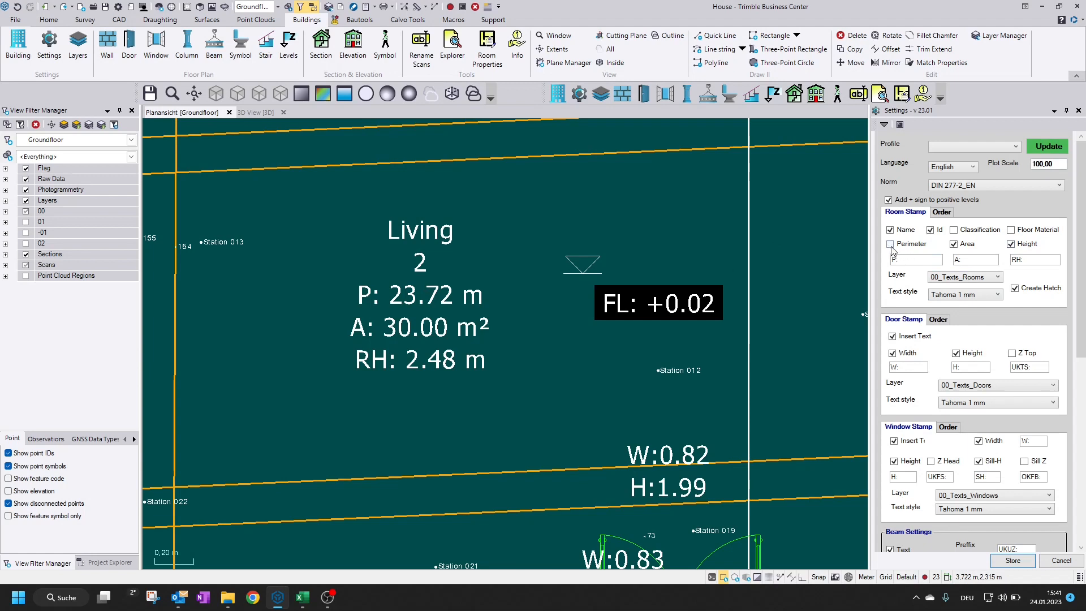
{"action": "left_click", "coordinate": [941, 212]}
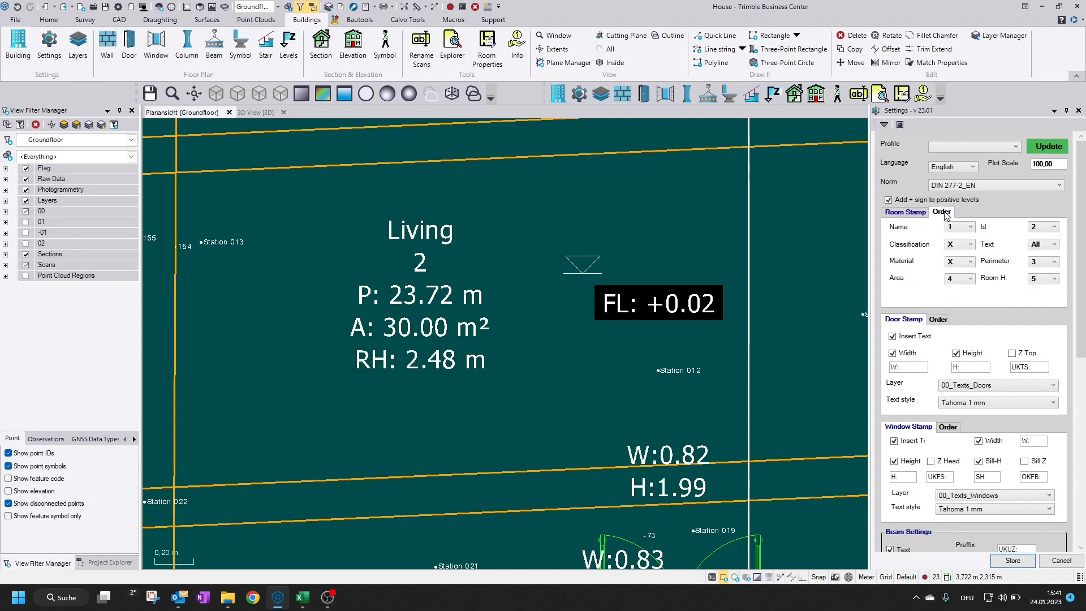
{"action": "left_click", "coordinate": [1053, 262]}
{"action": "left_click", "coordinate": [1037, 274]}
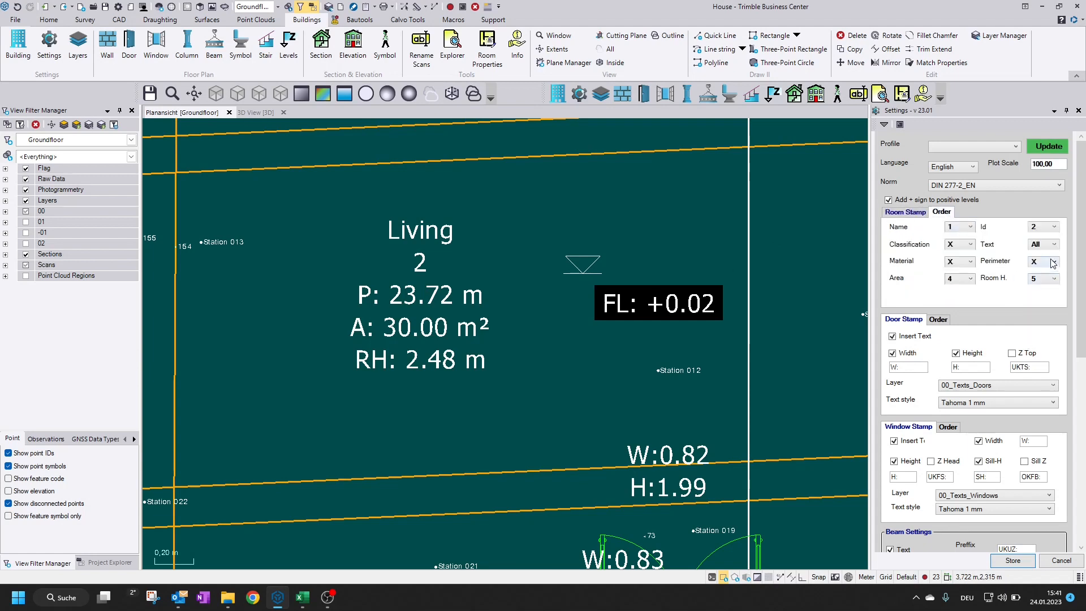
{"action": "left_click", "coordinate": [958, 279]}
{"action": "left_click", "coordinate": [955, 321]}
{"action": "left_click", "coordinate": [1046, 280]}
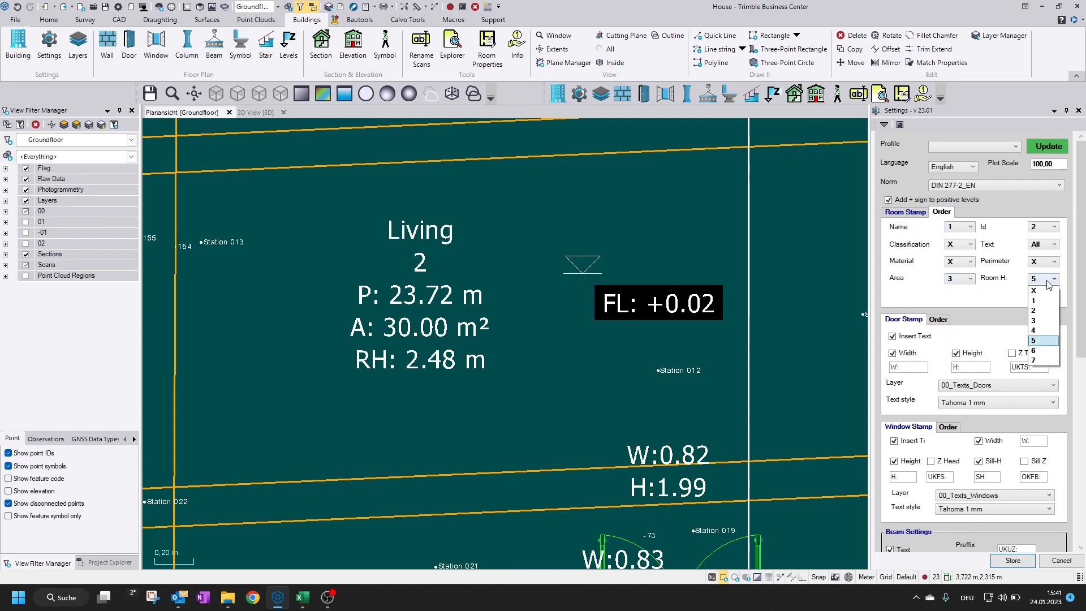
{"action": "left_click", "coordinate": [1042, 333]}
{"action": "left_click", "coordinate": [1010, 562]}
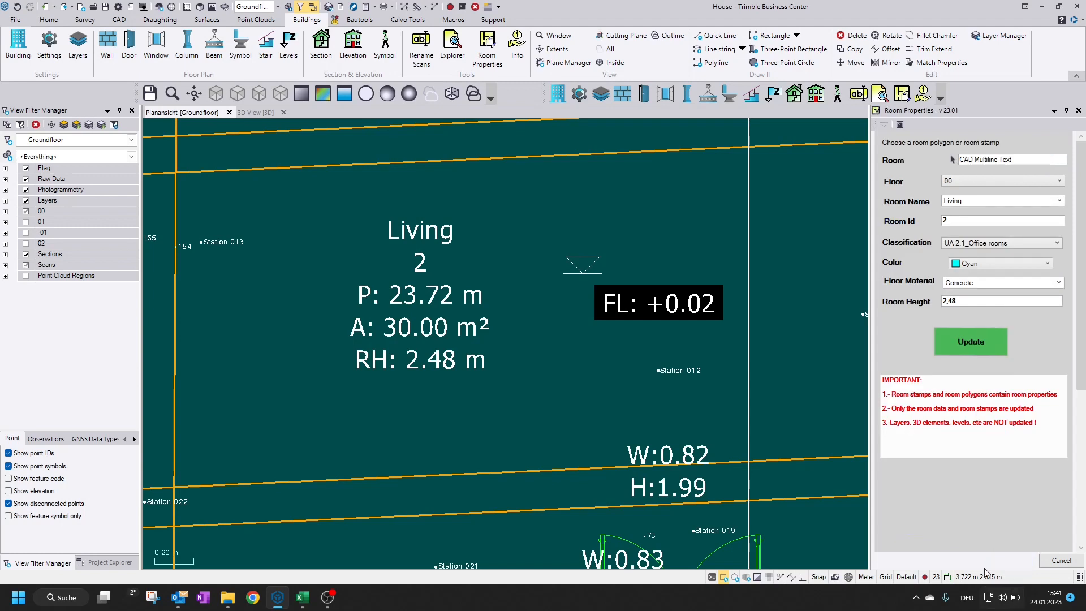
Update the Living room's stamp with the stored stamp order
{"action": "left_click", "coordinate": [975, 159]}
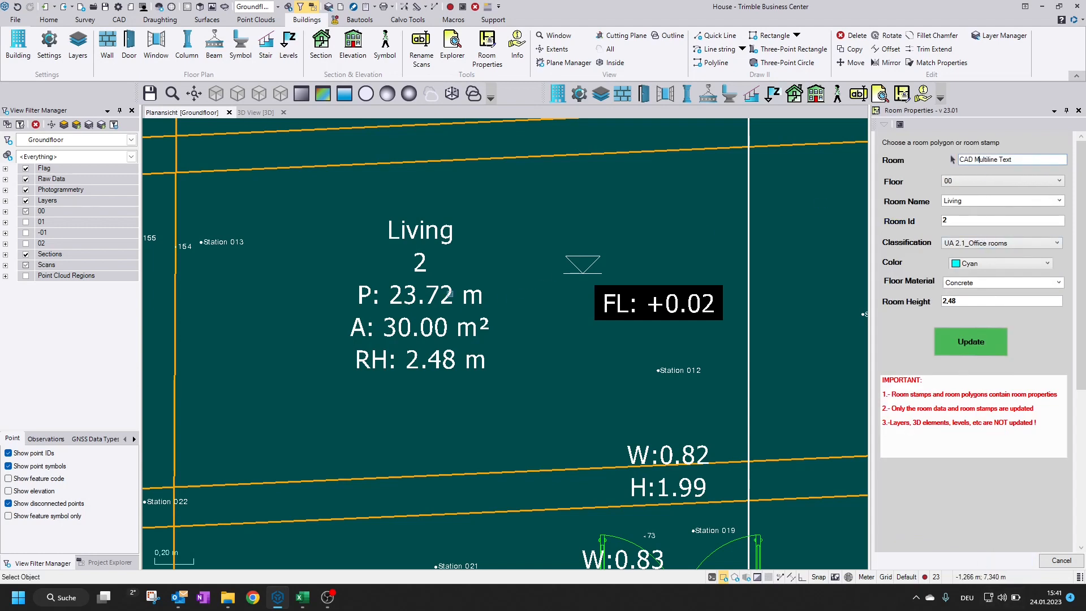
{"action": "left_click", "coordinate": [967, 343]}
{"action": "scroll", "coordinate": [470, 320], "scroll_direction": "down", "scroll_amount": 5}
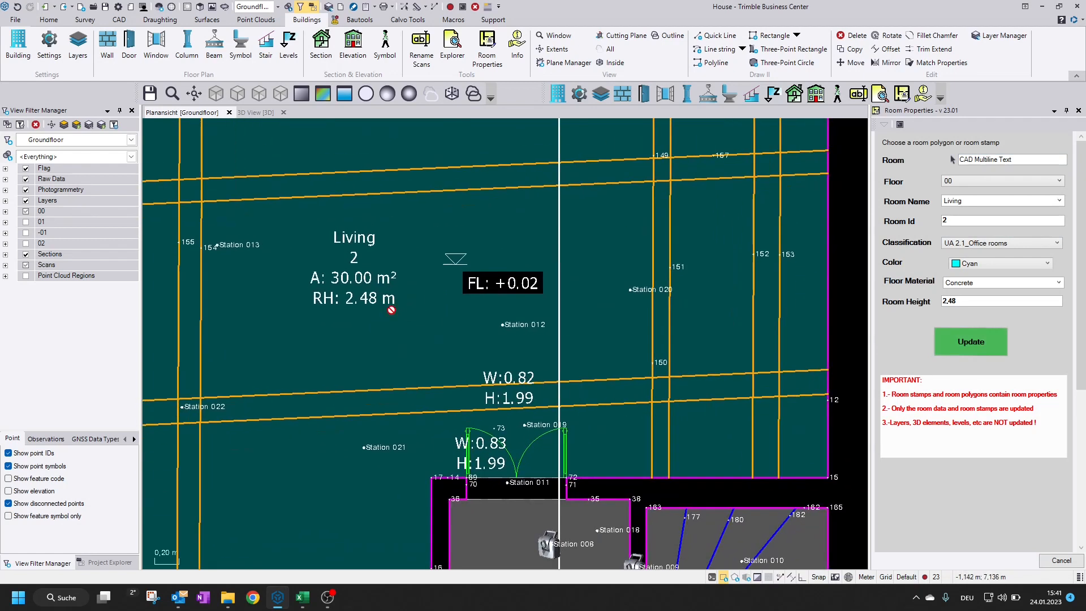
{"action": "scroll", "coordinate": [505, 357], "scroll_direction": "down", "scroll_amount": 3}
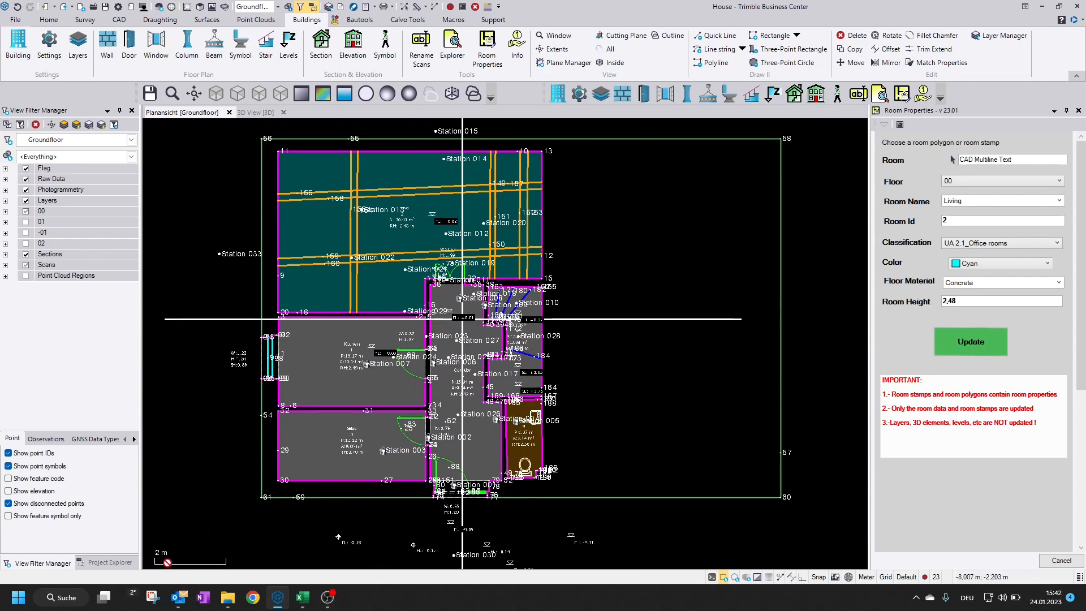
Switch to File Explorer, duplicate DIN 277-2_EN.nrm in the MacroCommands Buildings folder and name the copy Test_Rooms
{"action": "left_click", "coordinate": [228, 597]}
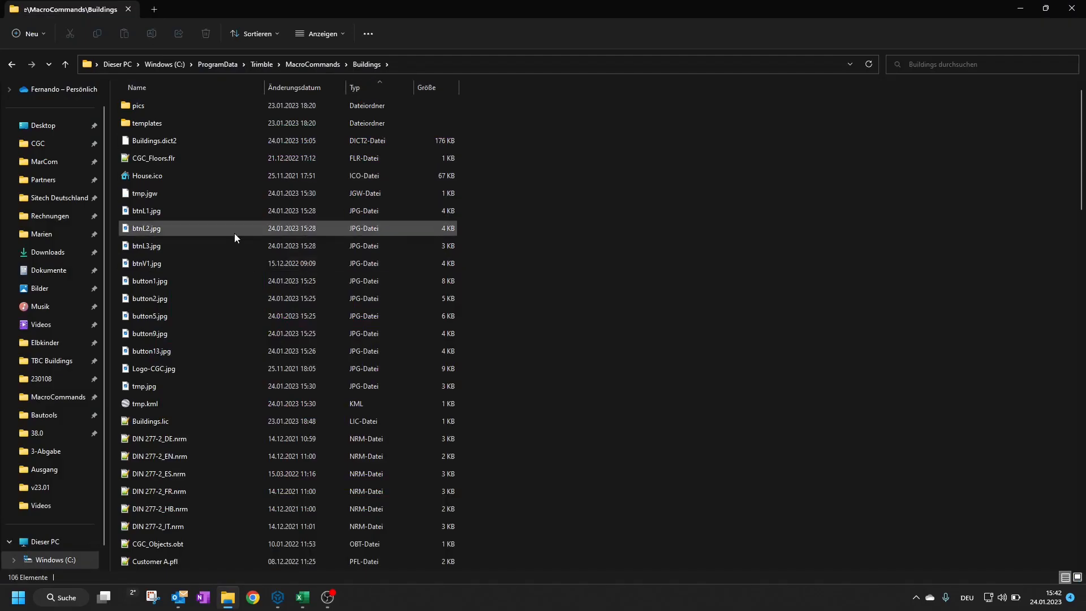
{"action": "left_click", "coordinate": [163, 160]}
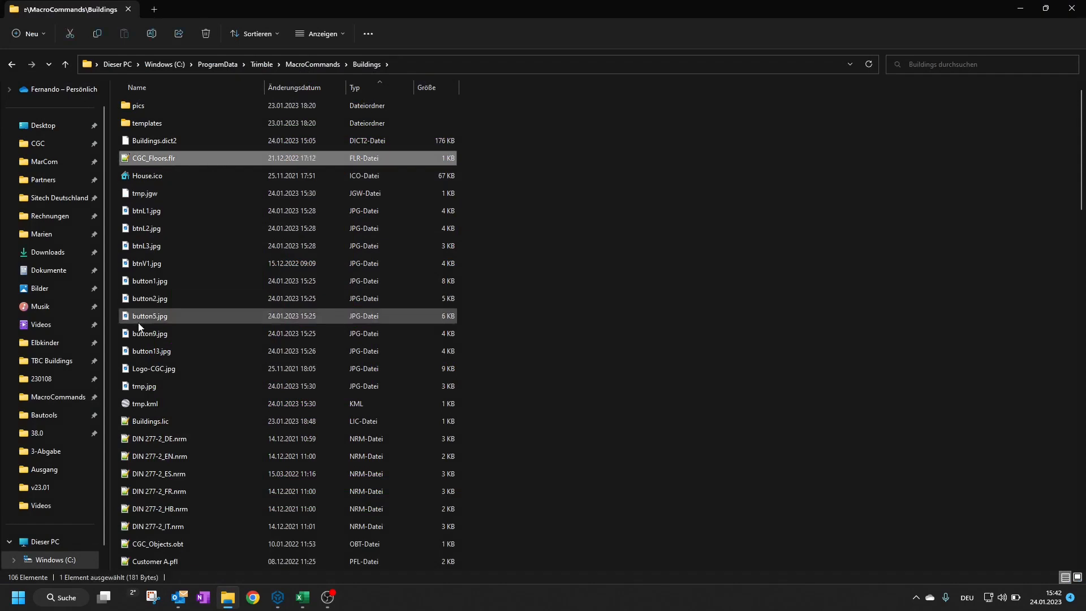
{"action": "scroll", "coordinate": [165, 330], "scroll_direction": "down", "scroll_amount": 3}
{"action": "left_click", "coordinate": [179, 281]}
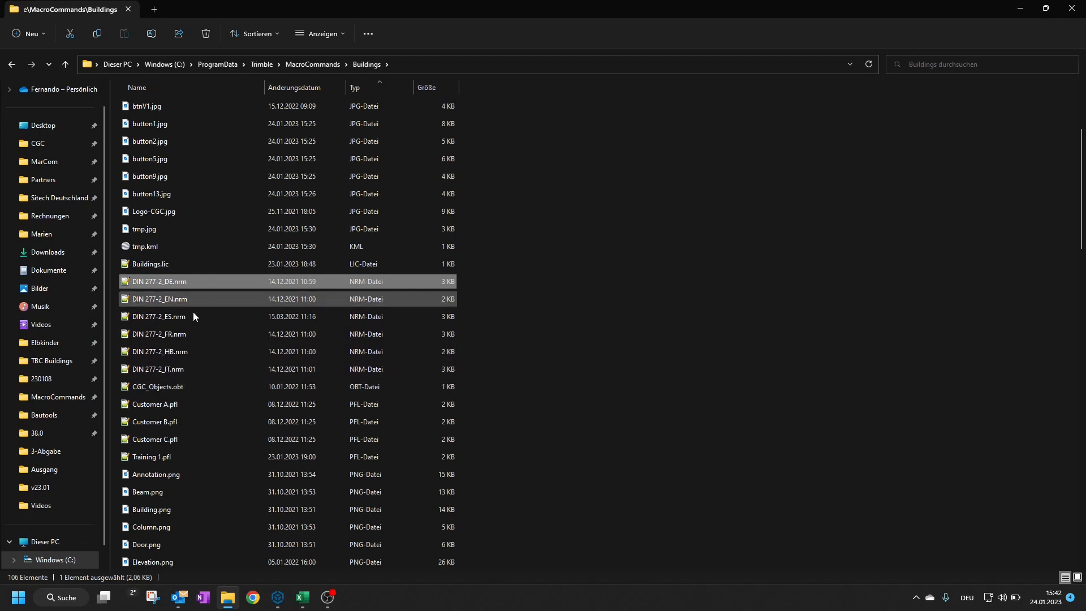
{"action": "left_click", "coordinate": [178, 299]}
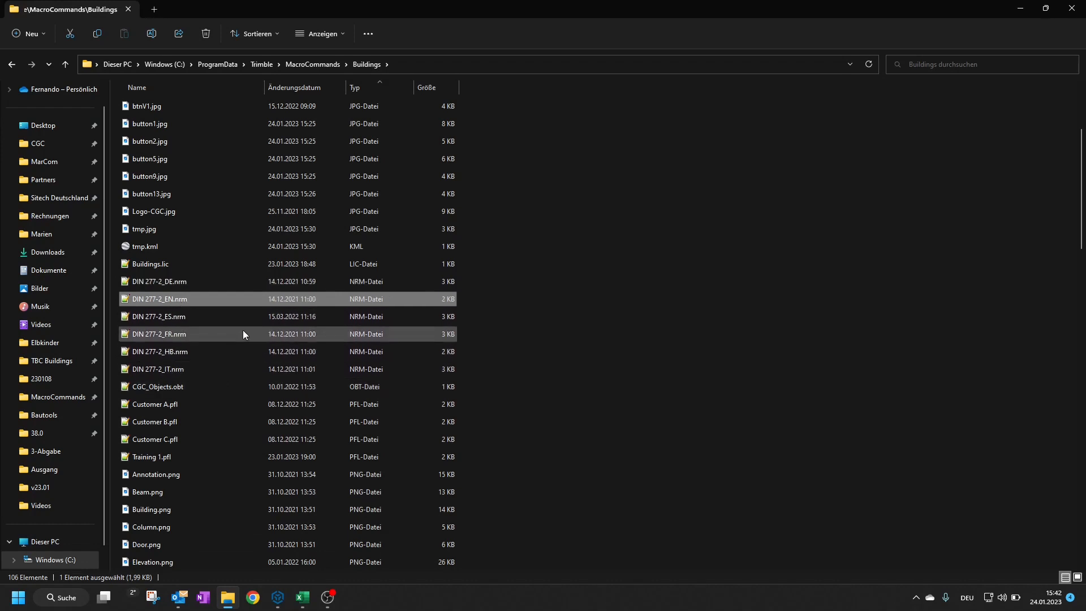
{"action": "key", "text": "ctrl+c"}
{"action": "key", "text": "ctrl+v"}
{"action": "left_click", "coordinate": [175, 298]}
{"action": "type", "text": "Test_Rooms"}
{"action": "key", "text": "Return"}
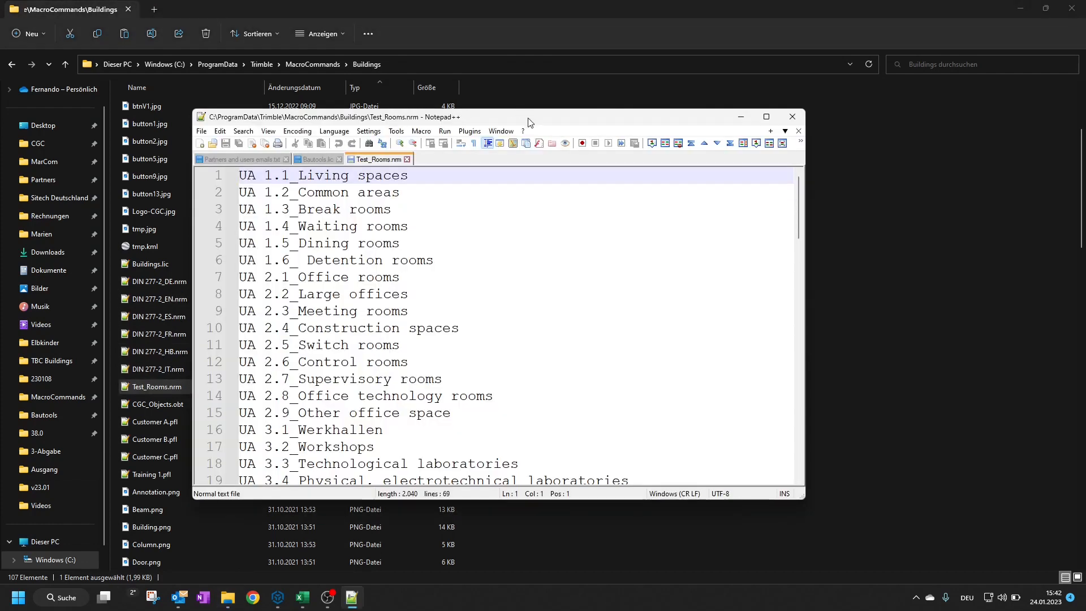
Open Test_Rooms.nrm in Notepad++, close the other open files and delete all of its classification lines
{"action": "double_click", "coordinate": [531, 122]}
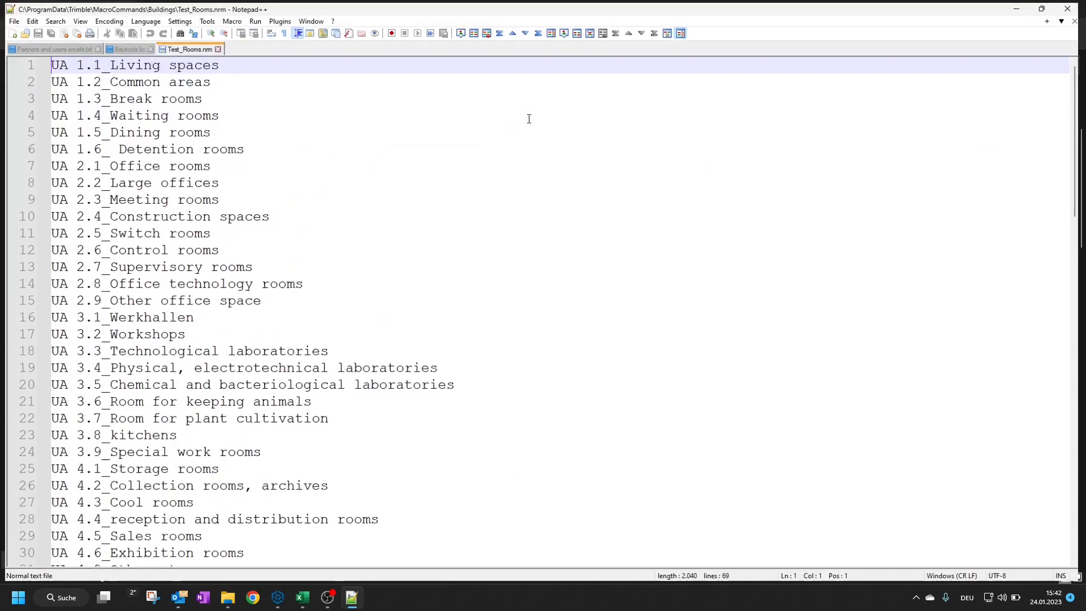
{"action": "left_click", "coordinate": [147, 46]}
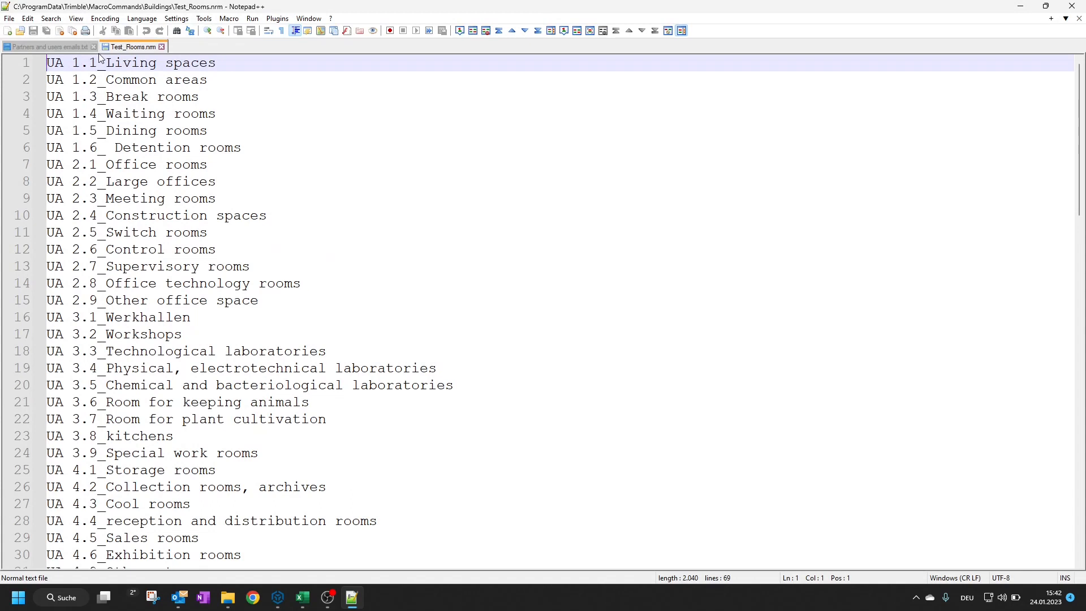
{"action": "left_click", "coordinate": [94, 47]}
{"action": "left_click_drag", "start_coordinate": [48, 60], "coordinate": [390, 607]}
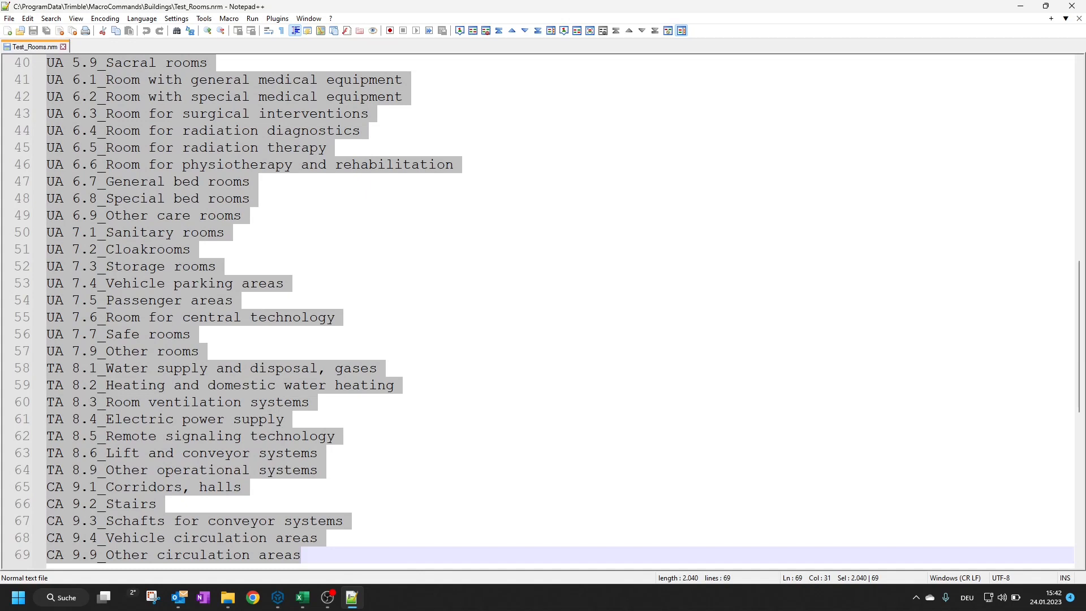
{"action": "key", "text": "Delete"}
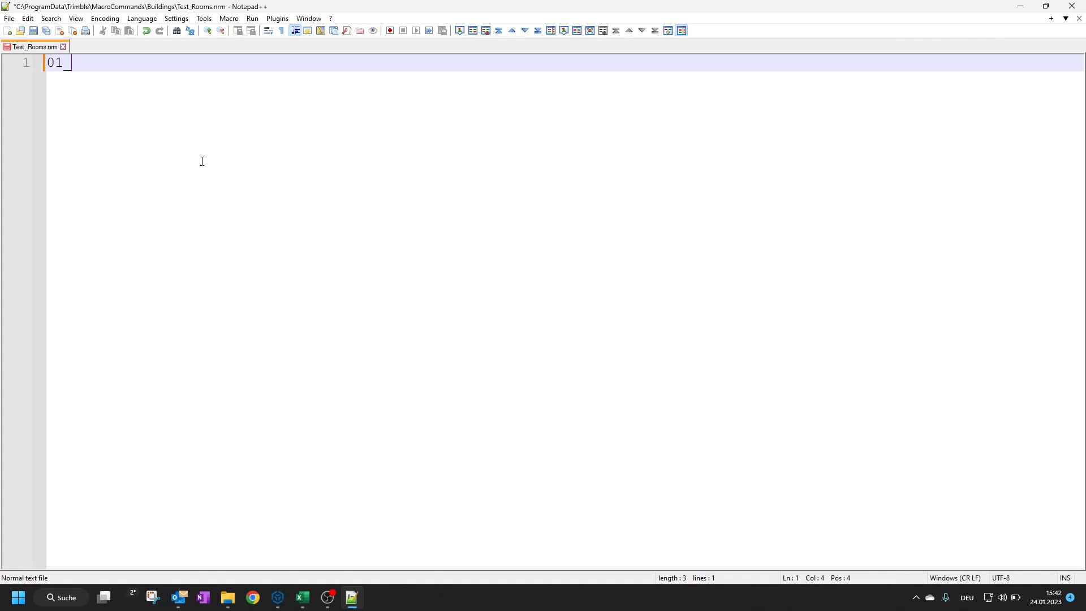
Enter the classifications 01_Kitchen, 02_Living and 03_Toilet on separate lines and save Test_Rooms.nrm
{"action": "type", "text": "01_Kitchen"}
{"action": "key", "text": "Return"}
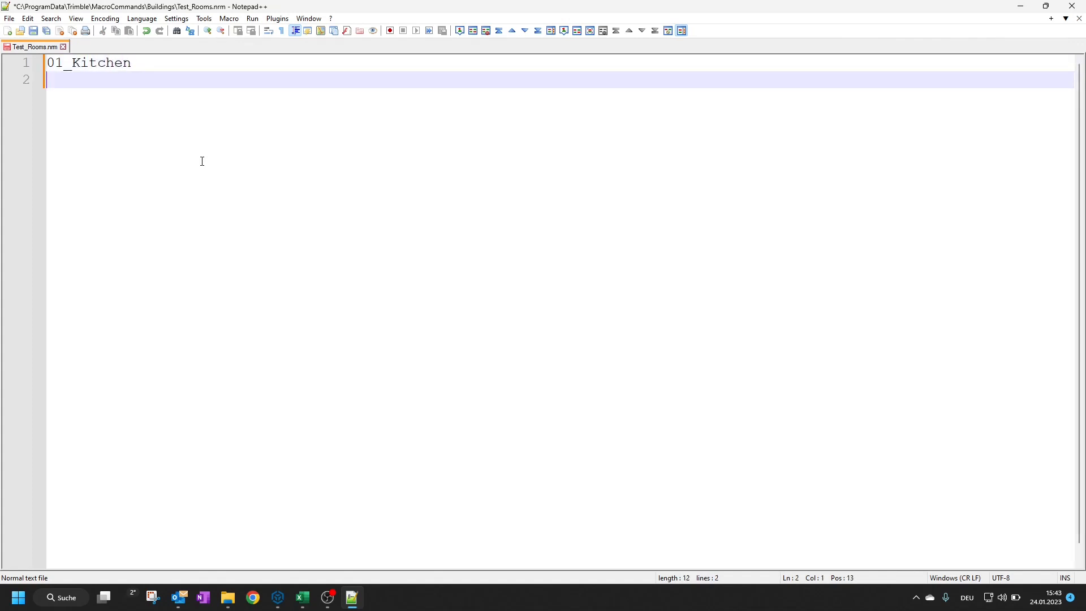
{"action": "type", "text": "02_Living"}
{"action": "key", "text": "Return"}
{"action": "type", "text": "03_Toit"}
{"action": "key", "text": "BackSpace"}
{"action": "type", "text": "let"}
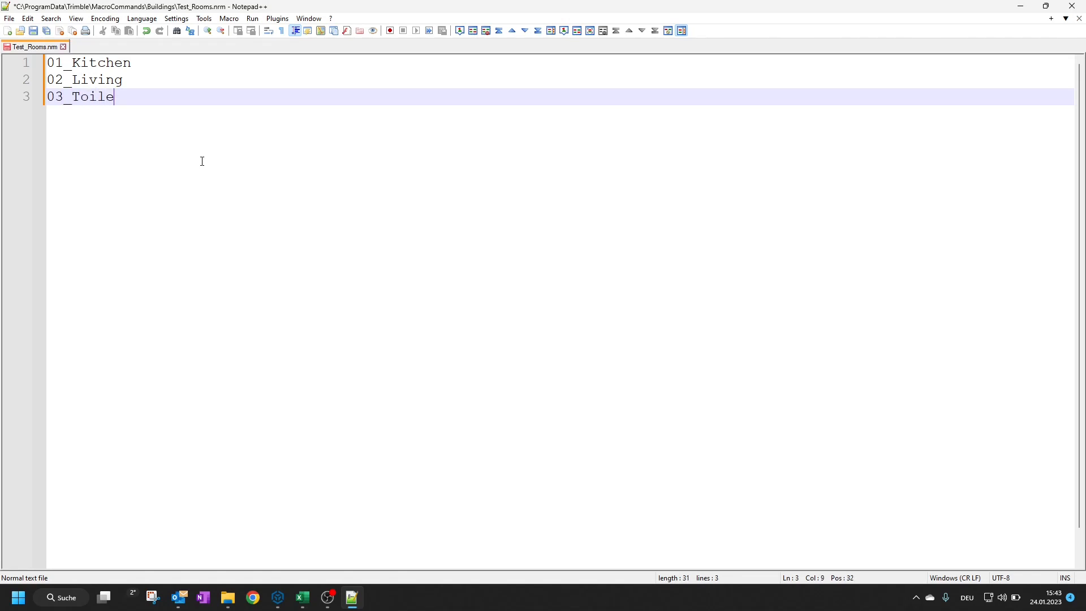
{"action": "left_click", "coordinate": [36, 30]}
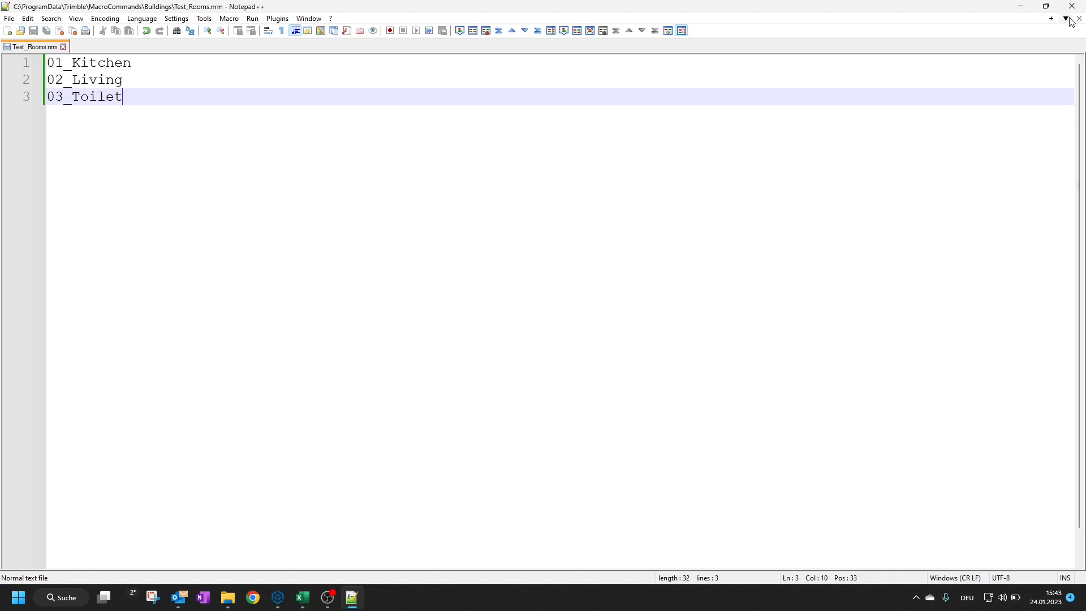
{"action": "left_click", "coordinate": [1020, 7]}
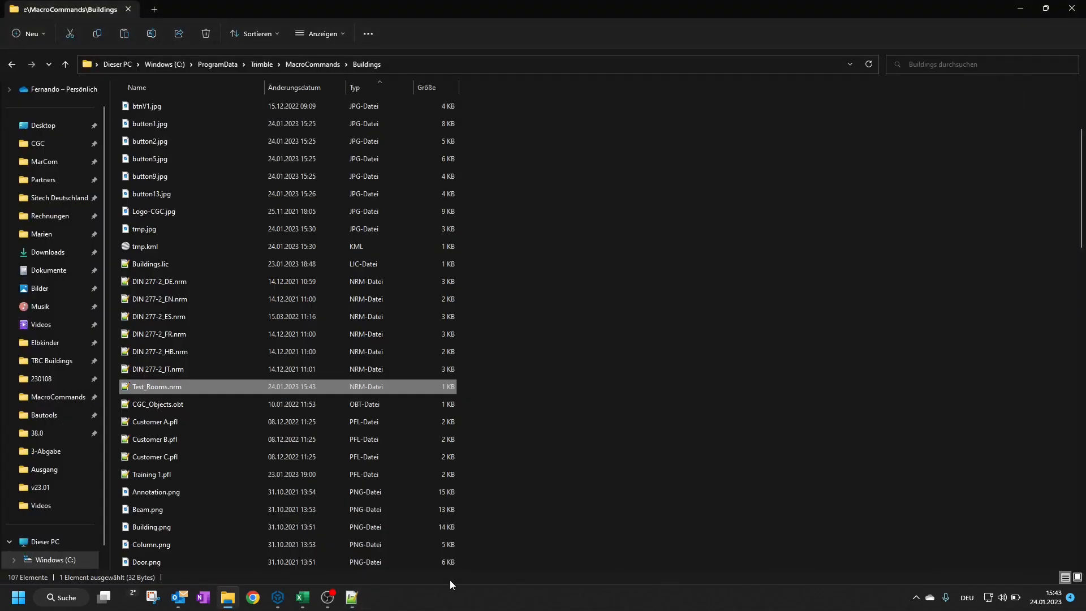
Switch to Trimble Business Center, close Room Properties, choose Test_Rooms as the norm in the building settings and store them
{"action": "left_click", "coordinate": [277, 597]}
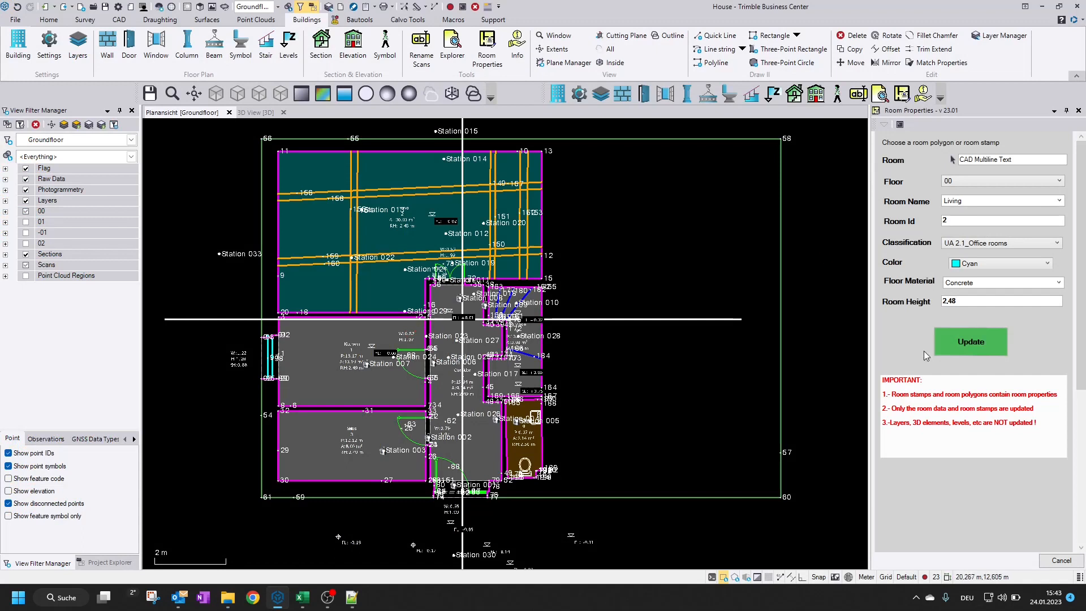
{"action": "left_click", "coordinate": [1055, 560]}
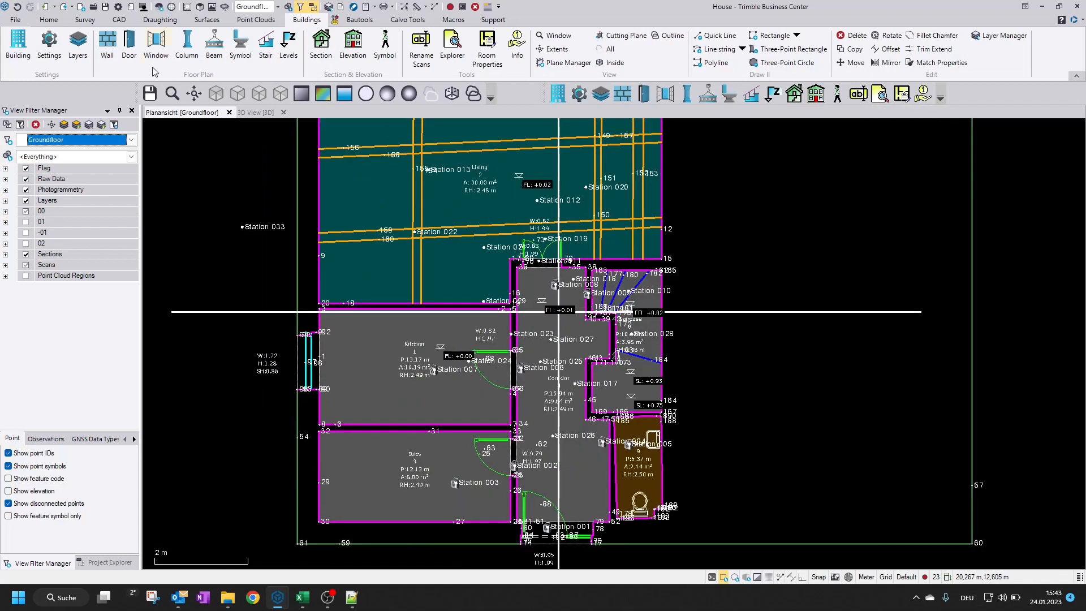
{"action": "left_click", "coordinate": [47, 49]}
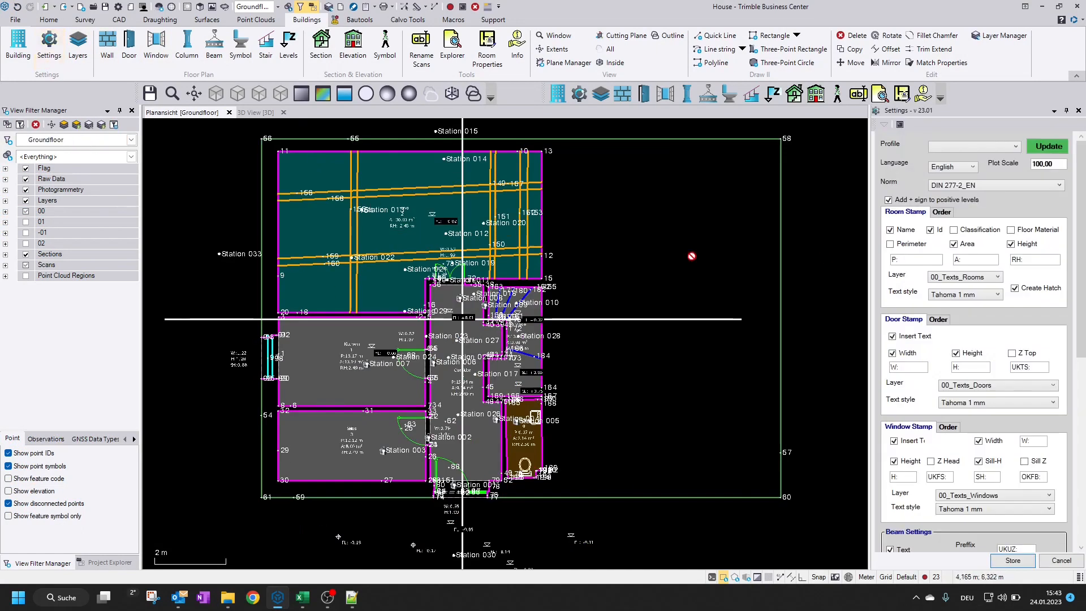
{"action": "left_click", "coordinate": [962, 191]}
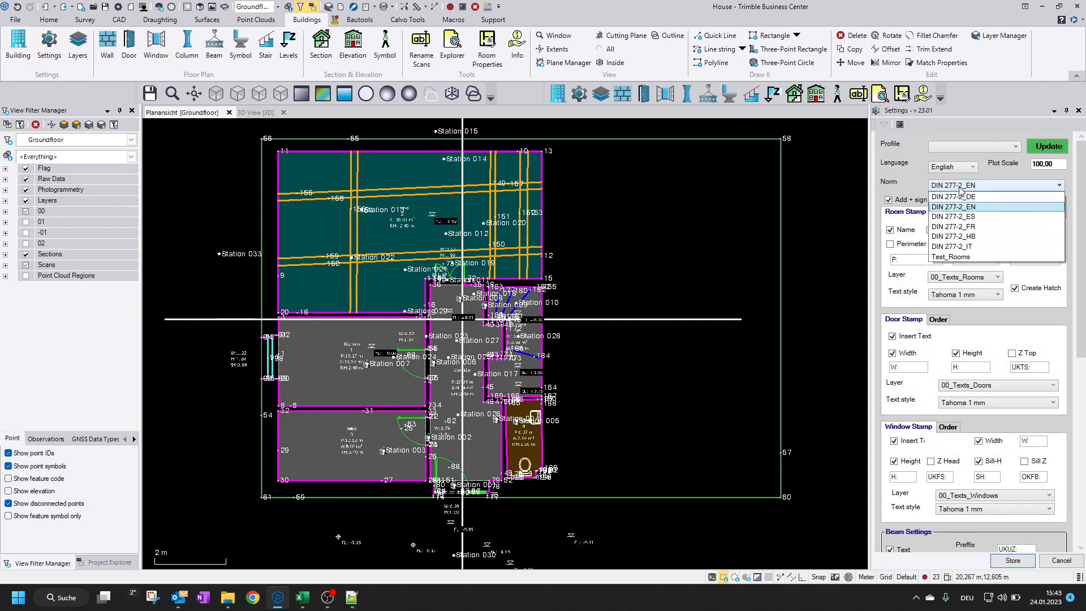
{"action": "left_click", "coordinate": [965, 256]}
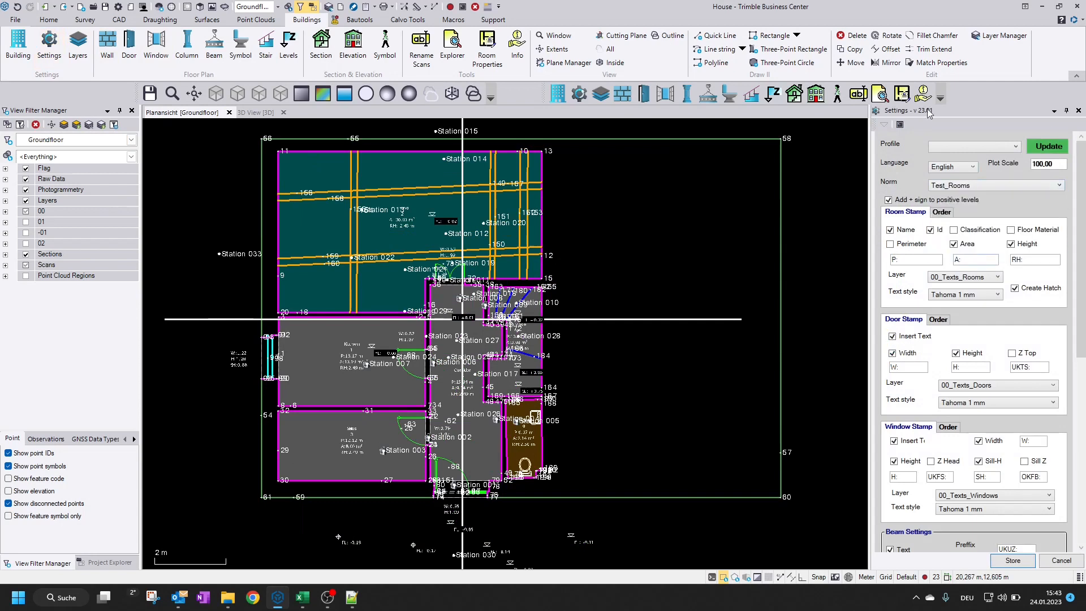
{"action": "left_click", "coordinate": [1012, 560]}
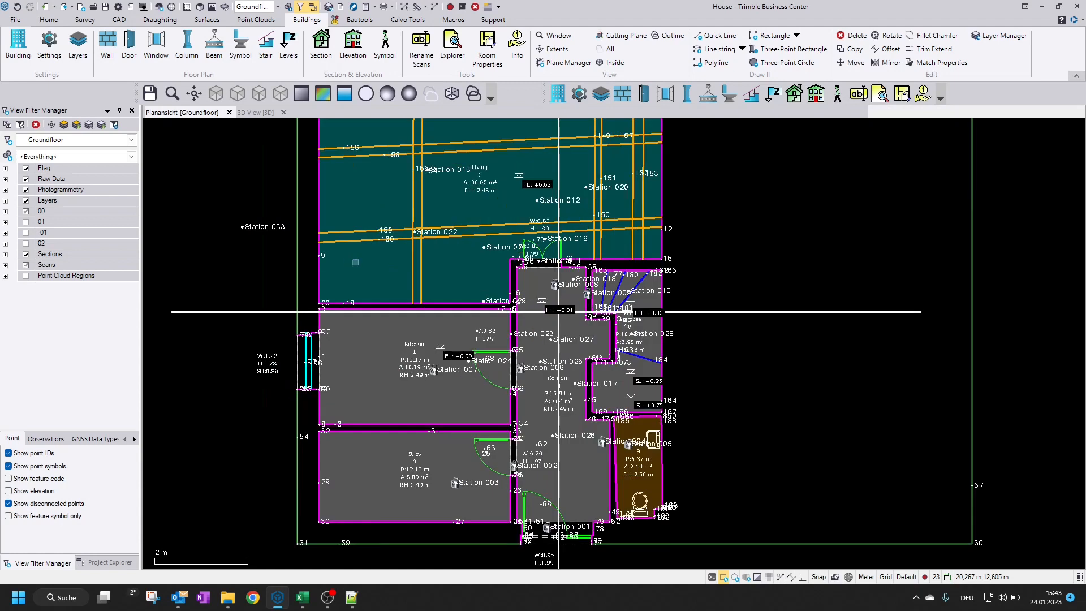
Prepare a new Living room with the Wall tool beside the floor plan, using classification 02_Living and the colour Green
{"action": "scroll", "coordinate": [603, 318], "scroll_direction": "down", "scroll_amount": 2}
{"action": "middle_click_drag", "start_coordinate": [923, 314], "coordinate": [378, 290]}
{"action": "scroll", "coordinate": [535, 293], "scroll_direction": "down", "scroll_amount": 4}
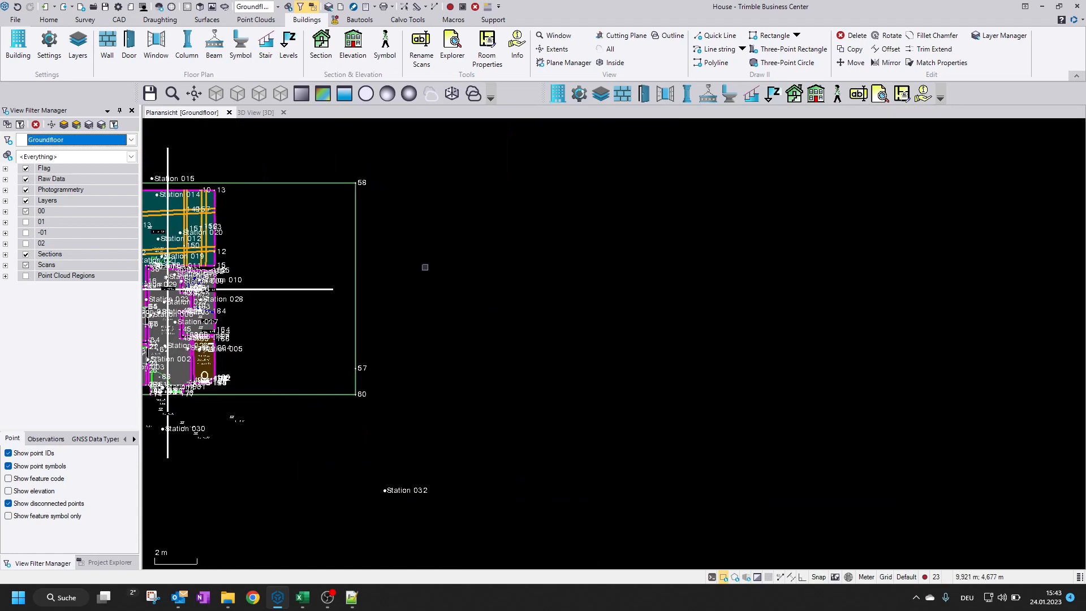
{"action": "scroll", "coordinate": [473, 236], "scroll_direction": "up", "scroll_amount": 1}
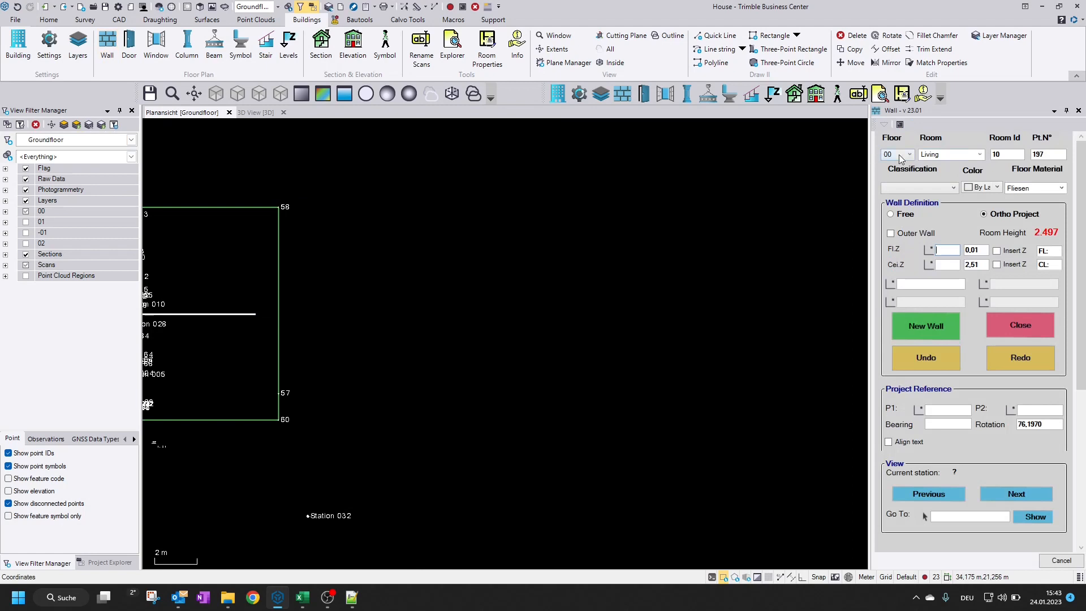
{"action": "left_click", "coordinate": [951, 193]}
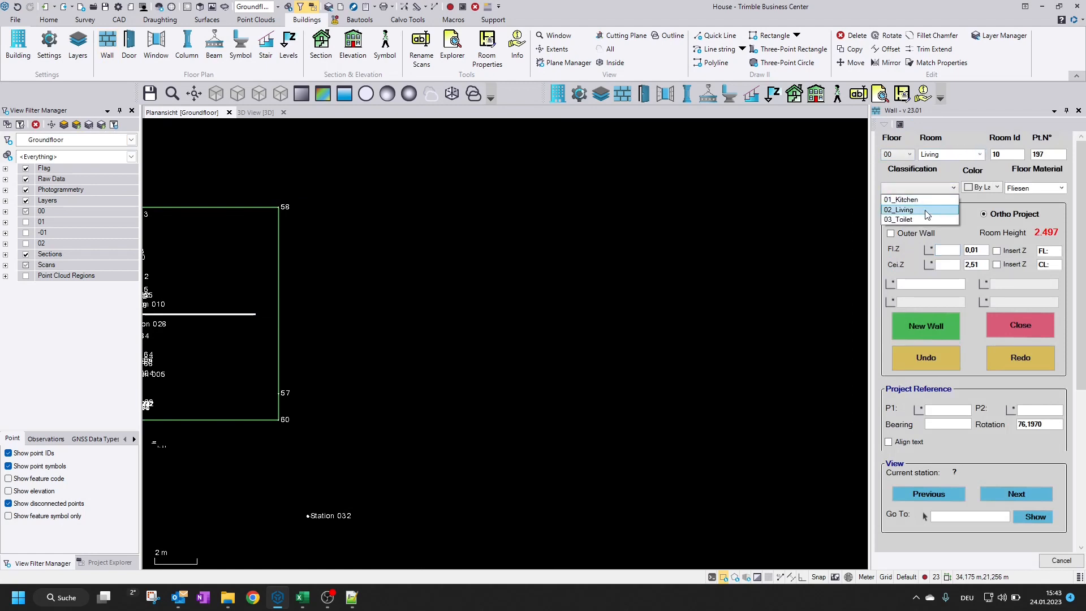
{"action": "left_click", "coordinate": [926, 213]}
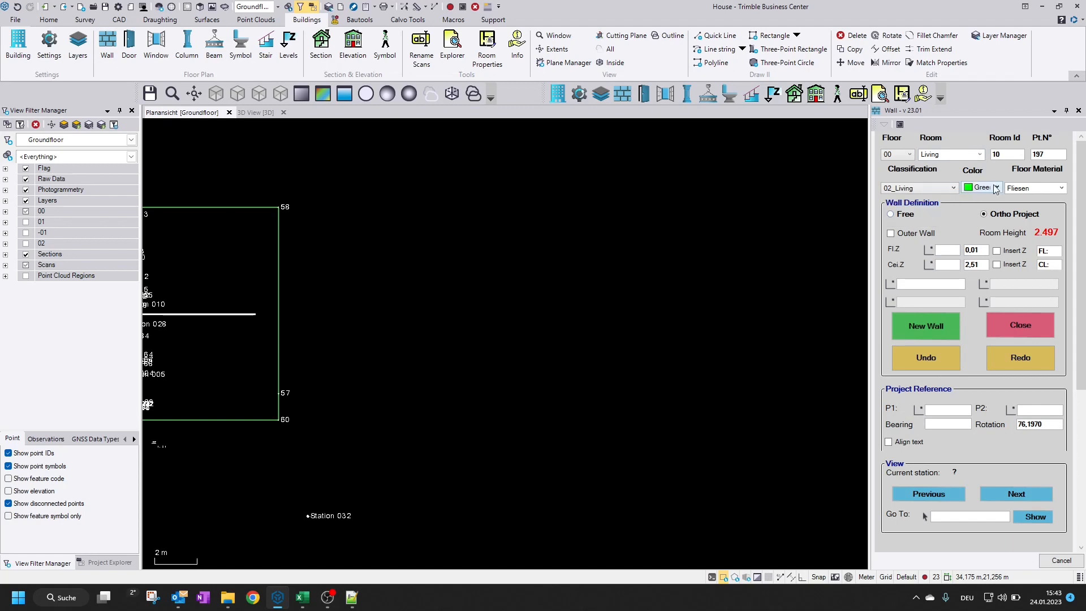
Draw the Living room's walls as an ortho rectangle of about 9.85 m² in the empty area and close the room
{"action": "left_click", "coordinate": [927, 285]}
{"action": "left_click", "coordinate": [400, 294]}
{"action": "left_click", "coordinate": [471, 319]}
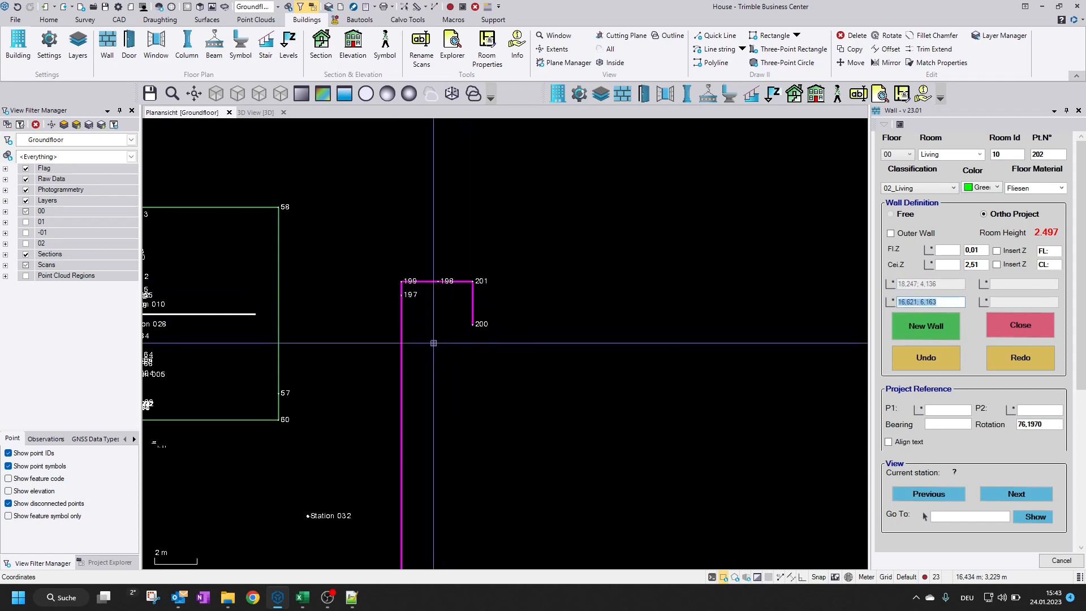
{"action": "left_click", "coordinate": [1026, 323]}
{"action": "scroll", "coordinate": [436, 359], "scroll_direction": "up", "scroll_amount": 2}
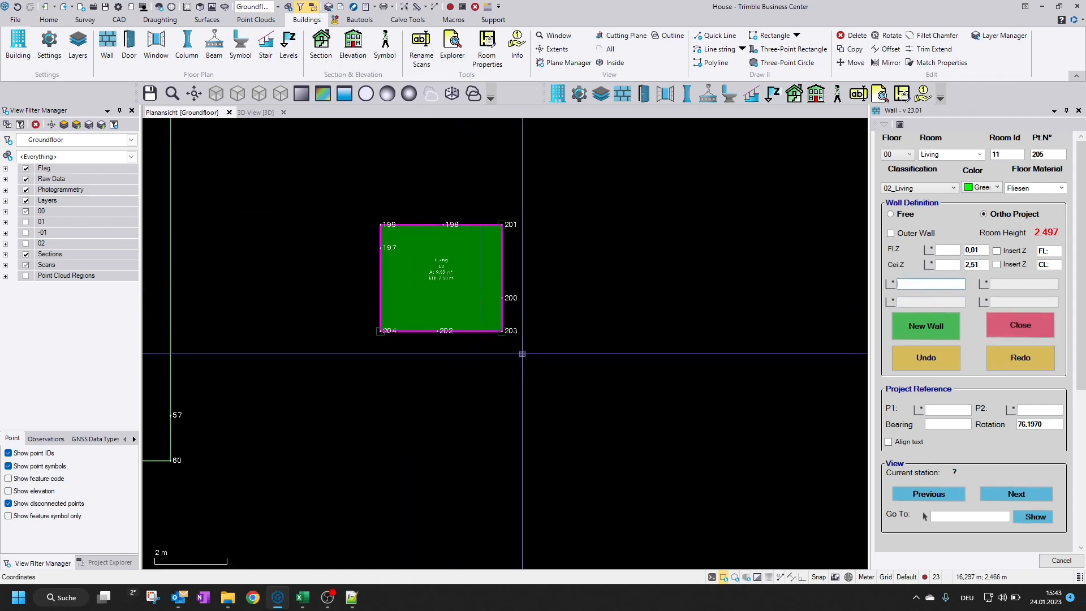
Set the next room to Toilet with classification 03_Toilet and the colour Blue
{"action": "left_click", "coordinate": [979, 154]}
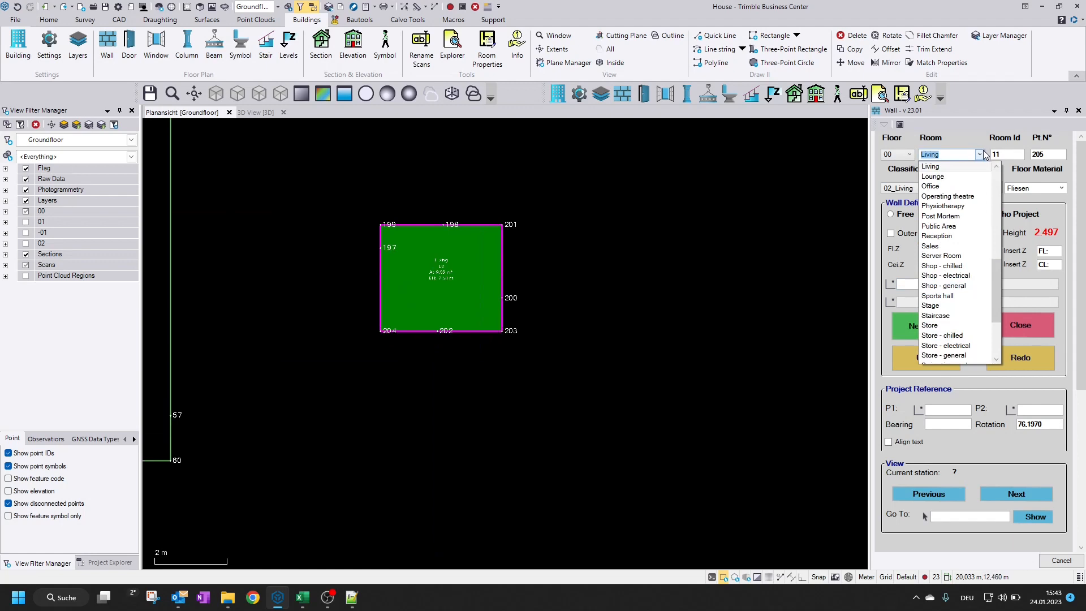
{"action": "scroll", "coordinate": [956, 339], "scroll_direction": "down", "scroll_amount": 2}
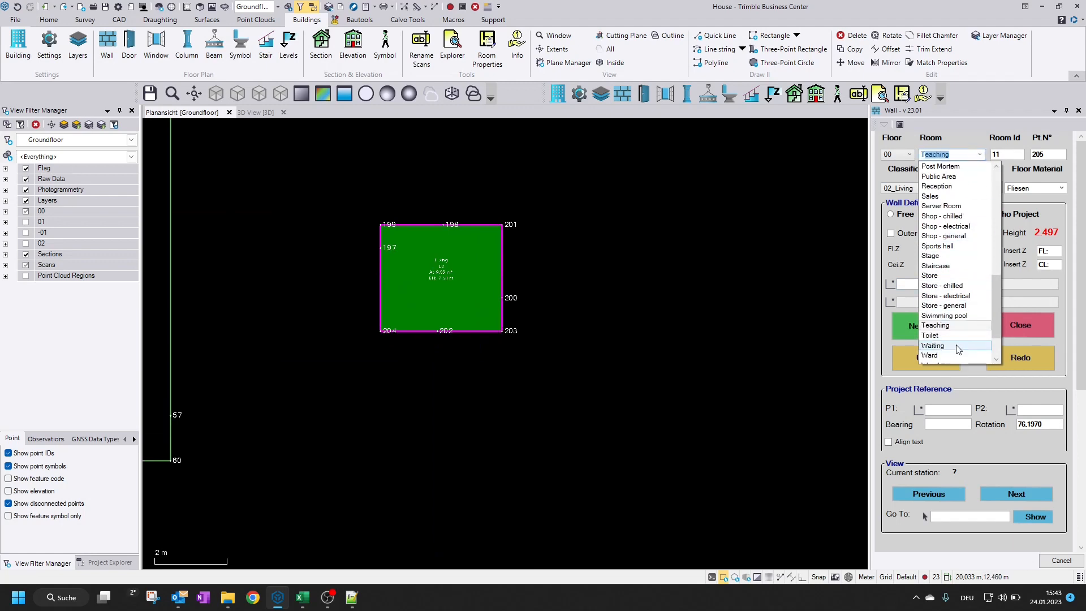
{"action": "left_click", "coordinate": [957, 335]}
{"action": "left_click", "coordinate": [933, 187]}
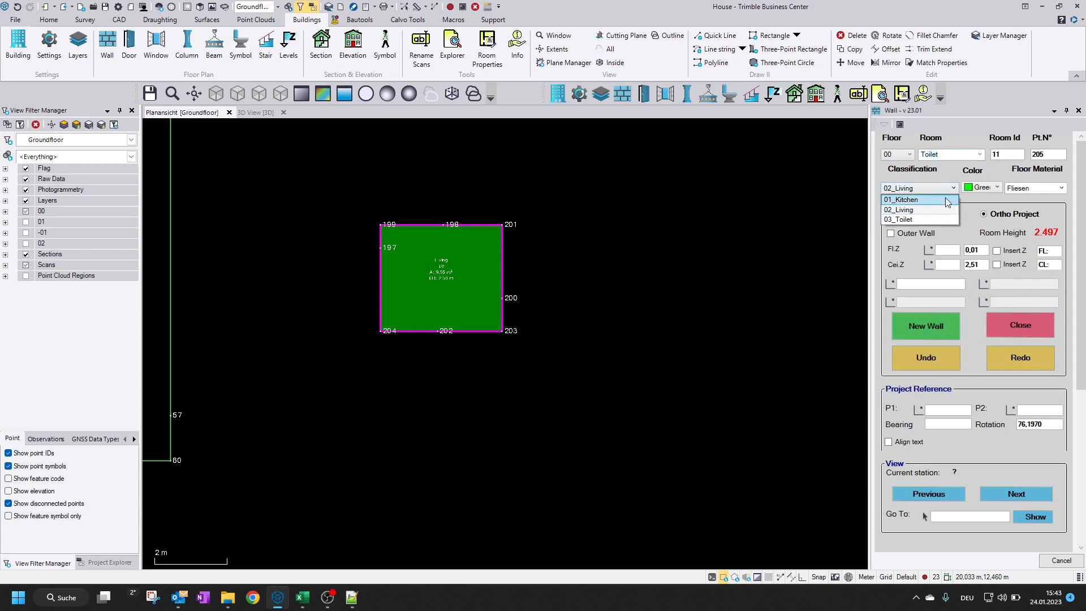
{"action": "left_click", "coordinate": [941, 220]}
{"action": "left_click", "coordinate": [995, 187]}
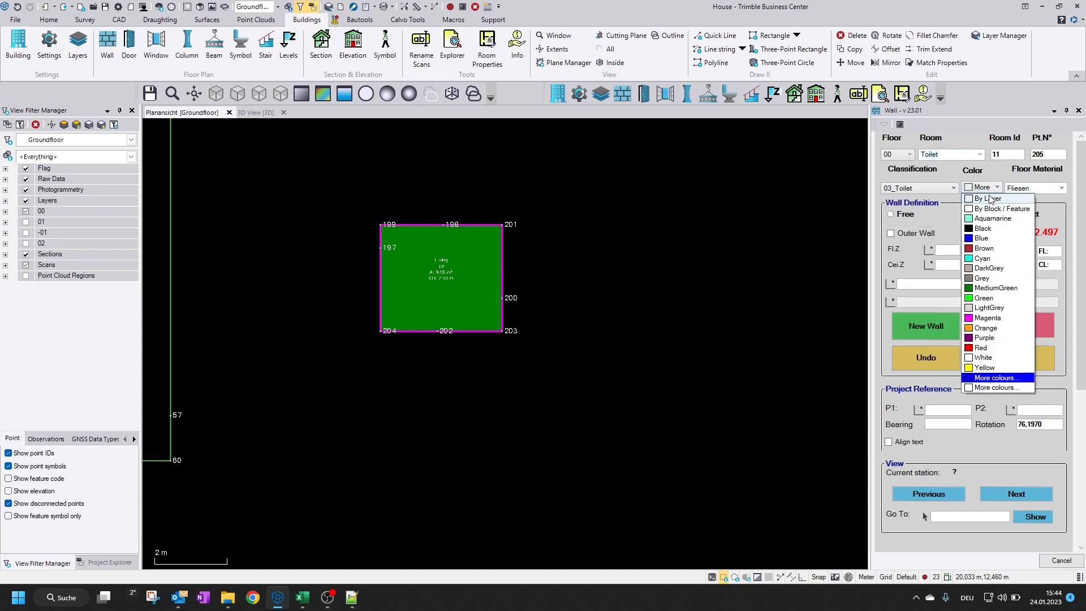
{"action": "left_click", "coordinate": [987, 238]}
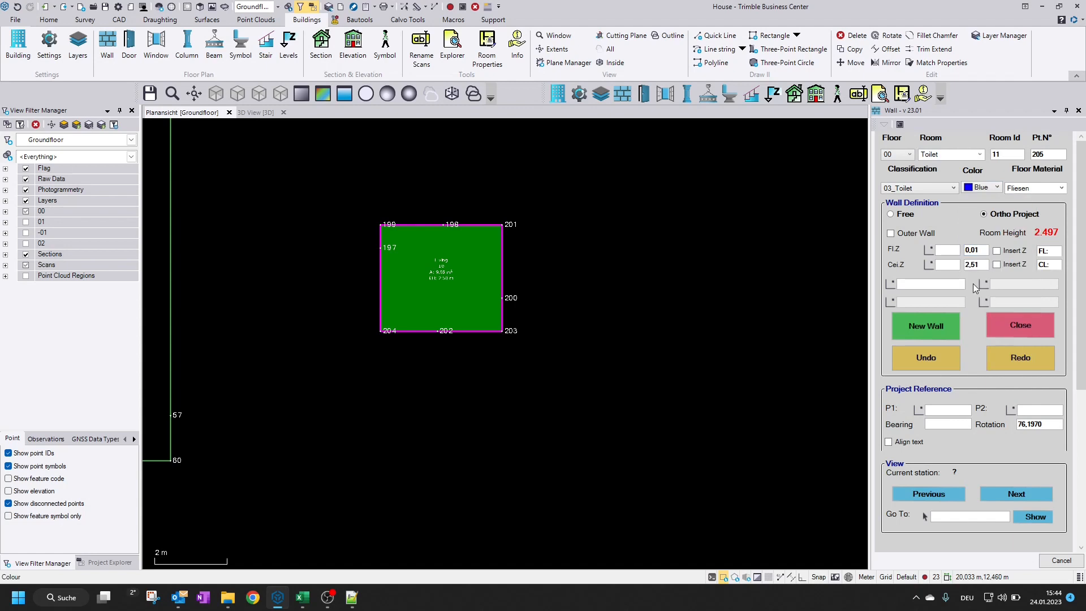
Draw the Toilet's walls as a rectangle of about 10.63 m² beside the green Living room and close the room
{"action": "left_click", "coordinate": [516, 269]}
{"action": "left_click", "coordinate": [588, 228]}
{"action": "left_click", "coordinate": [654, 297]}
{"action": "left_click", "coordinate": [571, 329]}
{"action": "left_click", "coordinate": [1010, 329]}
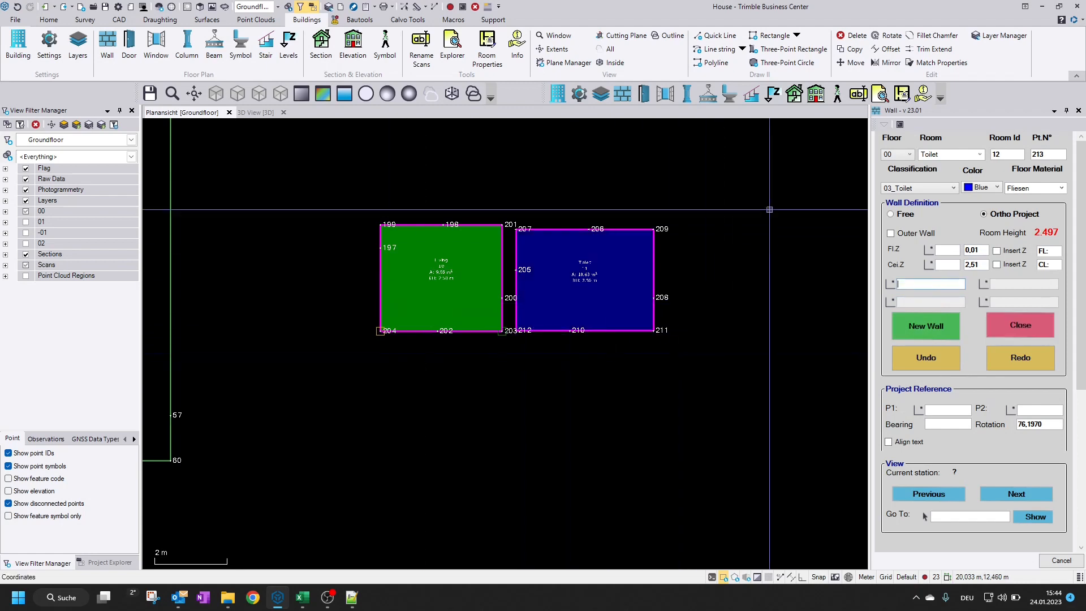
Choose 02_Living as the next room's classification to check its linked colour, and inspect both new room stamps
{"action": "left_click", "coordinate": [928, 188]}
{"action": "left_click", "coordinate": [919, 209]}
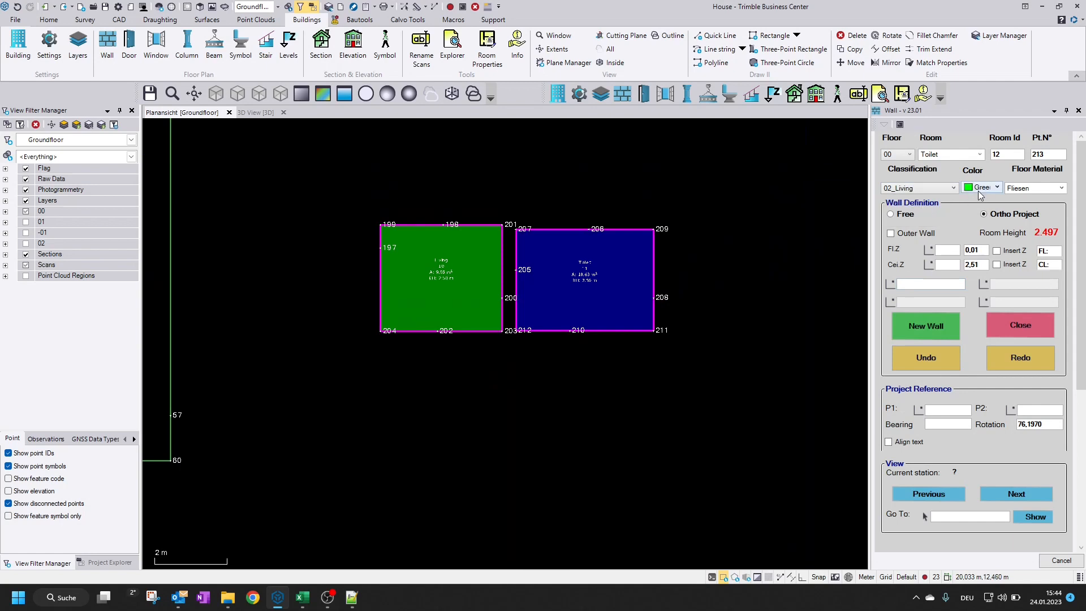
{"action": "scroll", "coordinate": [584, 308], "scroll_direction": "down", "scroll_amount": 2}
{"action": "middle_click_drag", "start_coordinate": [583, 307], "coordinate": [489, 332]}
{"action": "scroll", "coordinate": [723, 286], "scroll_direction": "down", "scroll_amount": 4}
{"action": "scroll", "coordinate": [650, 280], "scroll_direction": "up", "scroll_amount": 3}
{"action": "middle_click_drag", "start_coordinate": [512, 295], "coordinate": [570, 289]}
{"action": "scroll", "coordinate": [622, 300], "scroll_direction": "up", "scroll_amount": 3}
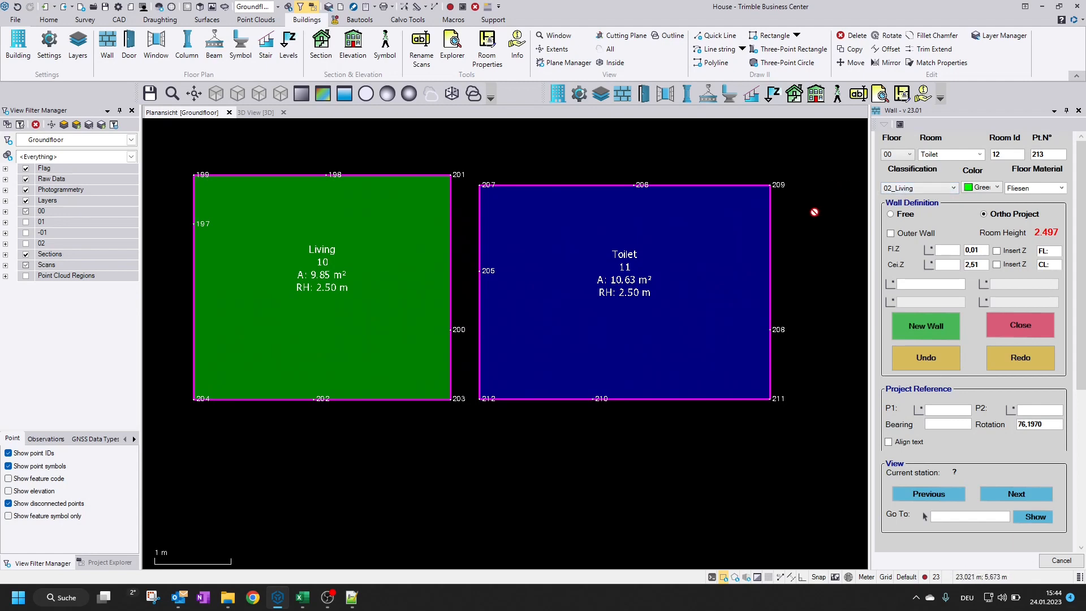
In the building settings, order the room stamp with Classification 3, Area 4 and Room H. 5, and store the settings
{"action": "left_click", "coordinate": [49, 52]}
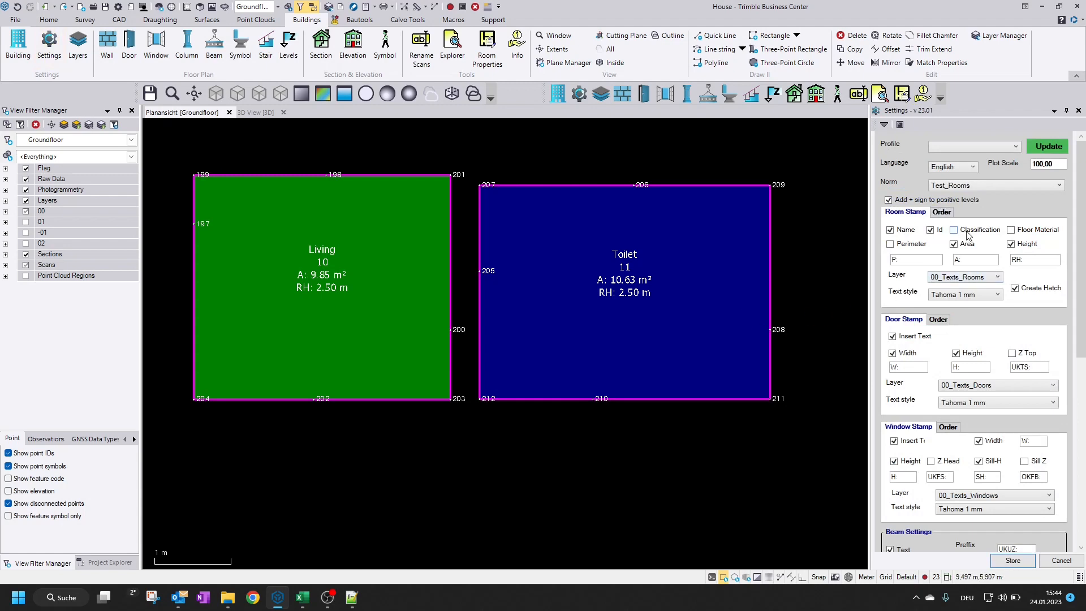
{"action": "left_click", "coordinate": [942, 212]}
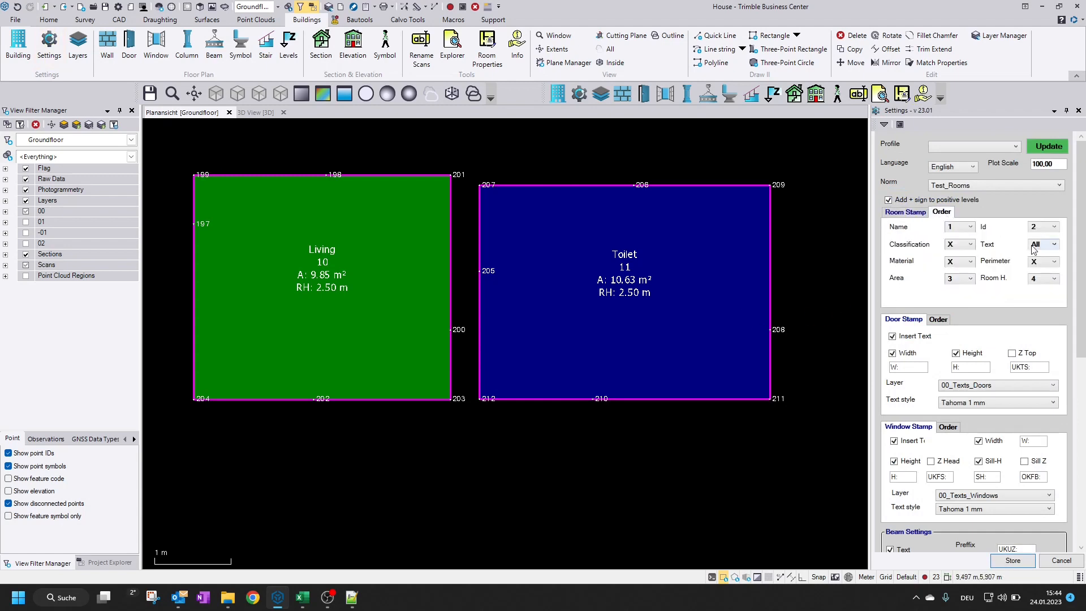
{"action": "left_click", "coordinate": [959, 245]}
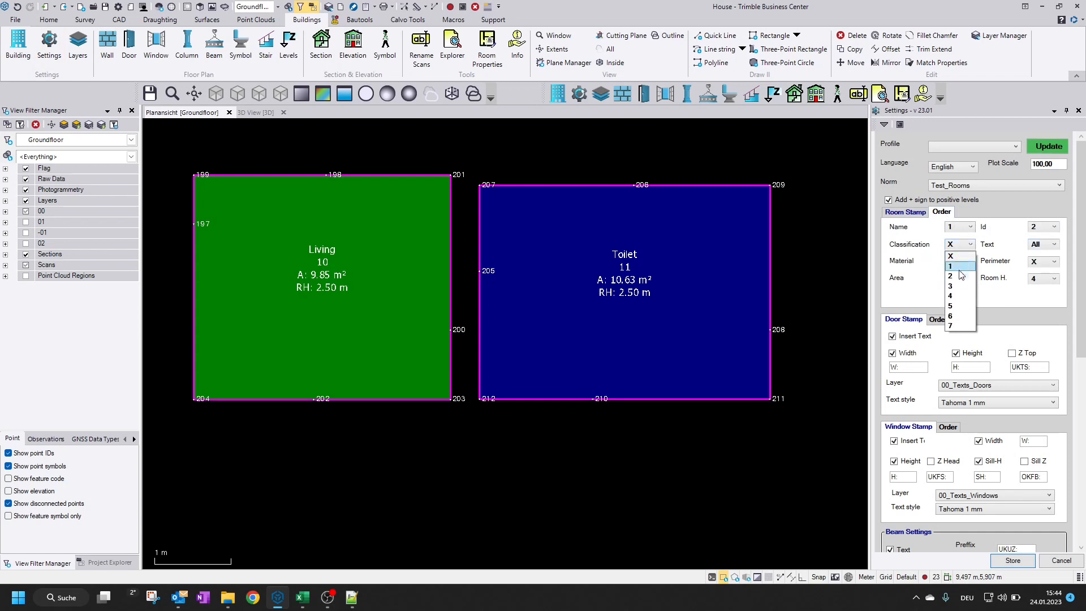
{"action": "left_click", "coordinate": [959, 290]}
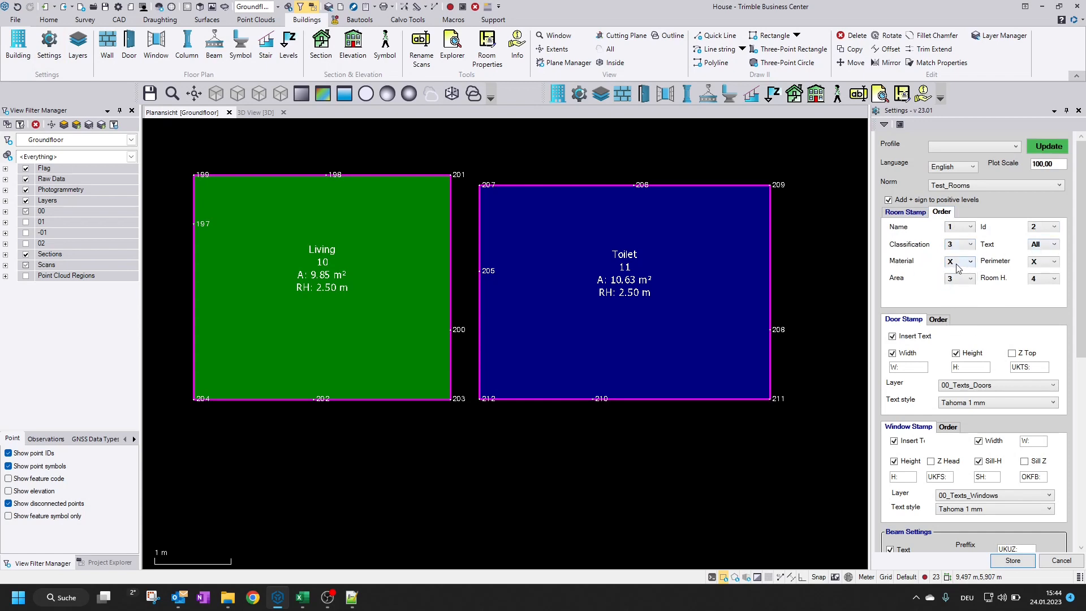
{"action": "left_click", "coordinate": [962, 279]}
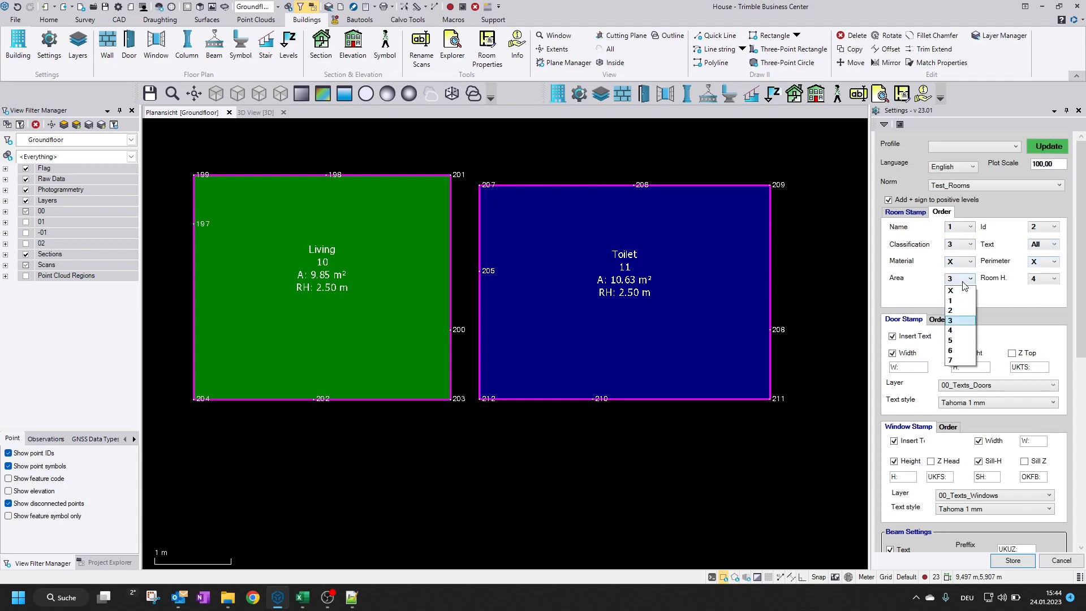
{"action": "left_click", "coordinate": [960, 330]}
{"action": "left_click", "coordinate": [1048, 278]}
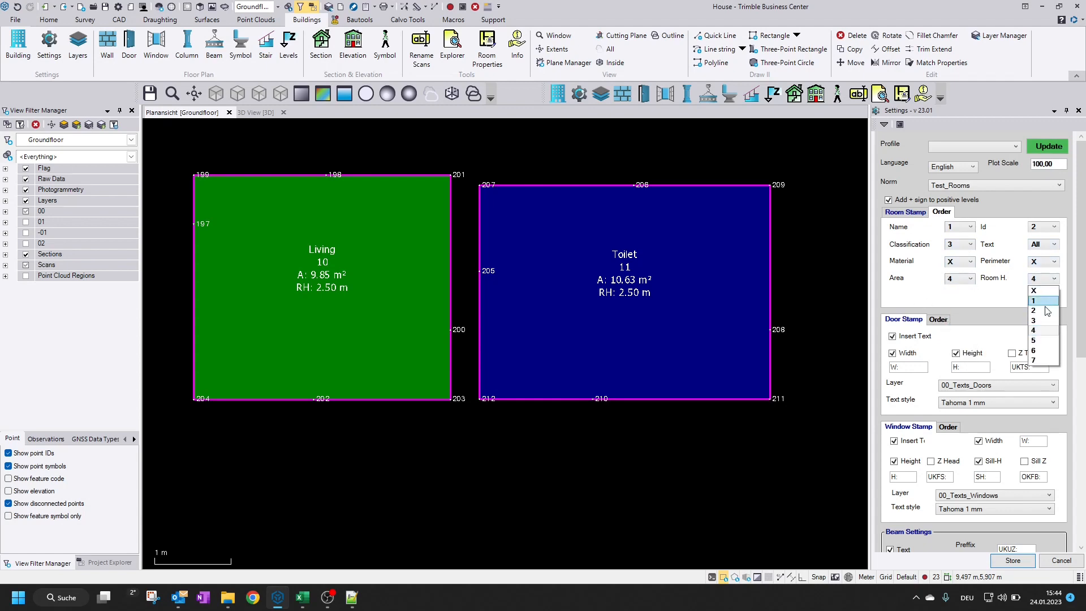
{"action": "left_click", "coordinate": [1044, 341]}
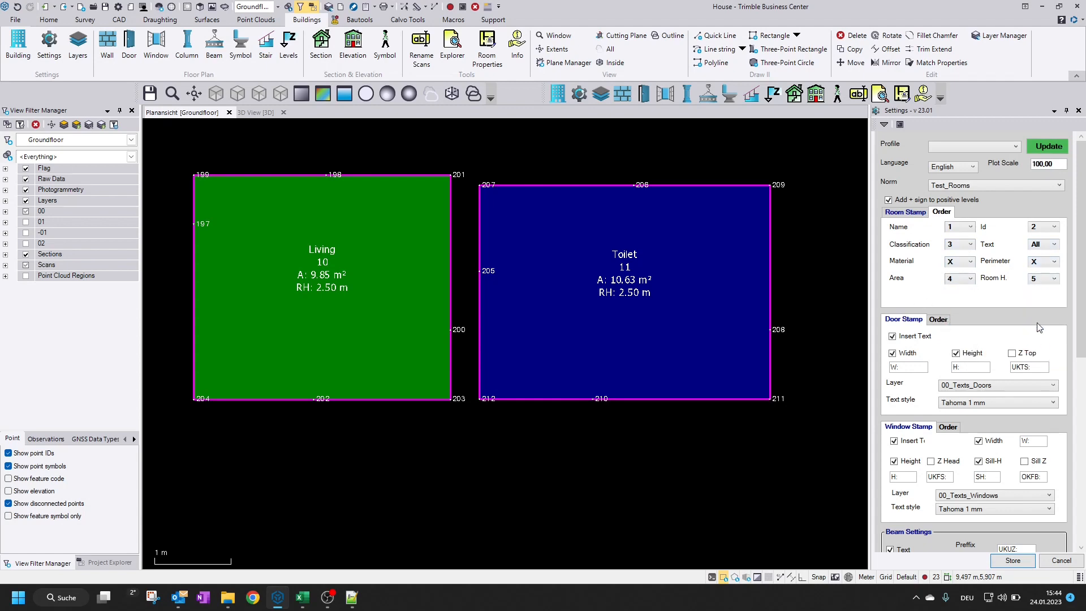
{"action": "left_click", "coordinate": [1001, 562]}
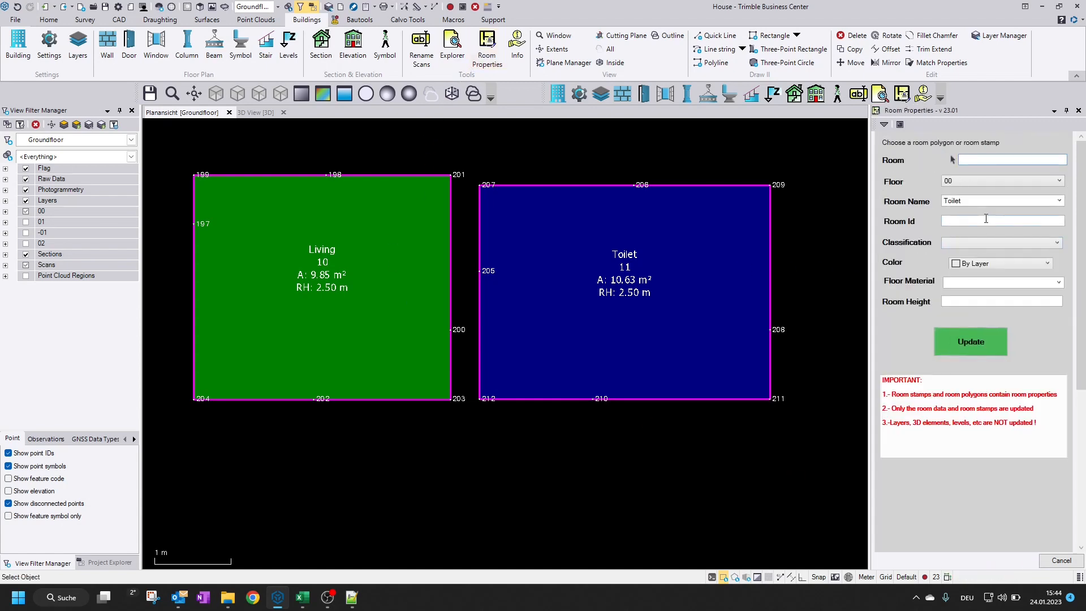
Update the stamp of Living room 10 through Room Properties so it follows the stored stamp order
{"action": "left_click", "coordinate": [321, 261]}
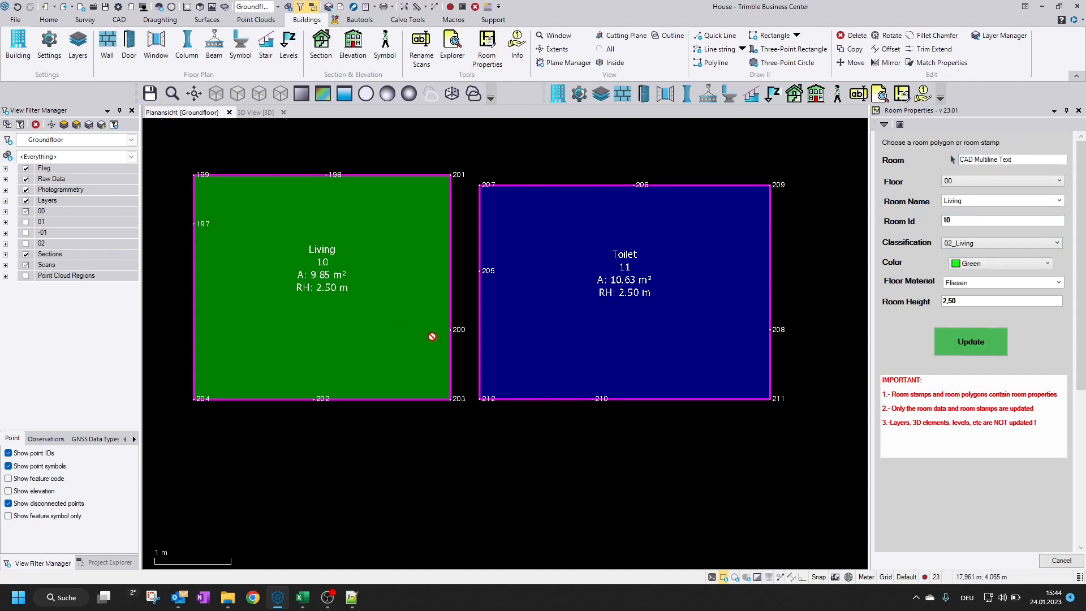
{"action": "left_click", "coordinate": [988, 351]}
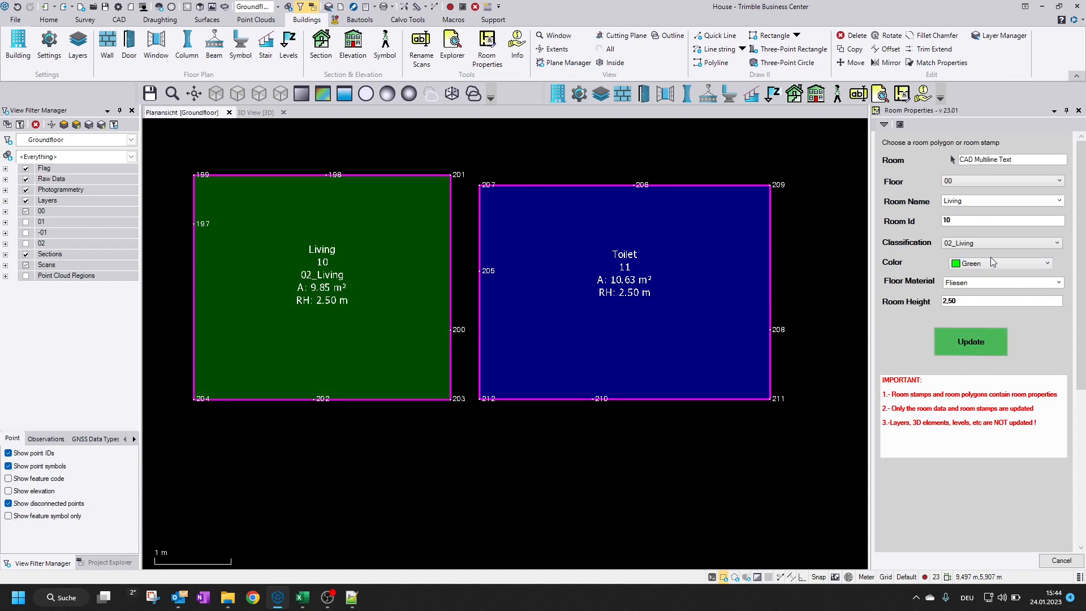
{"action": "scroll", "coordinate": [328, 274], "scroll_direction": "up", "scroll_amount": 2}
{"action": "scroll", "coordinate": [328, 289], "scroll_direction": "down", "scroll_amount": 1}
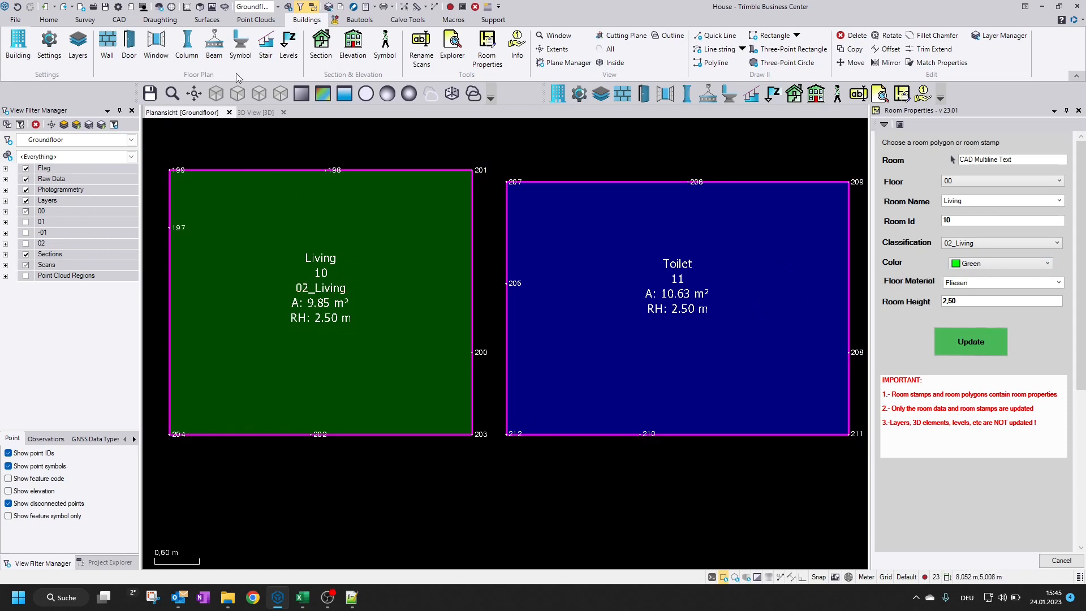
Set the room stamp's Text option to Right, store the settings and update the Living room's stamp again
{"action": "left_click", "coordinate": [51, 52]}
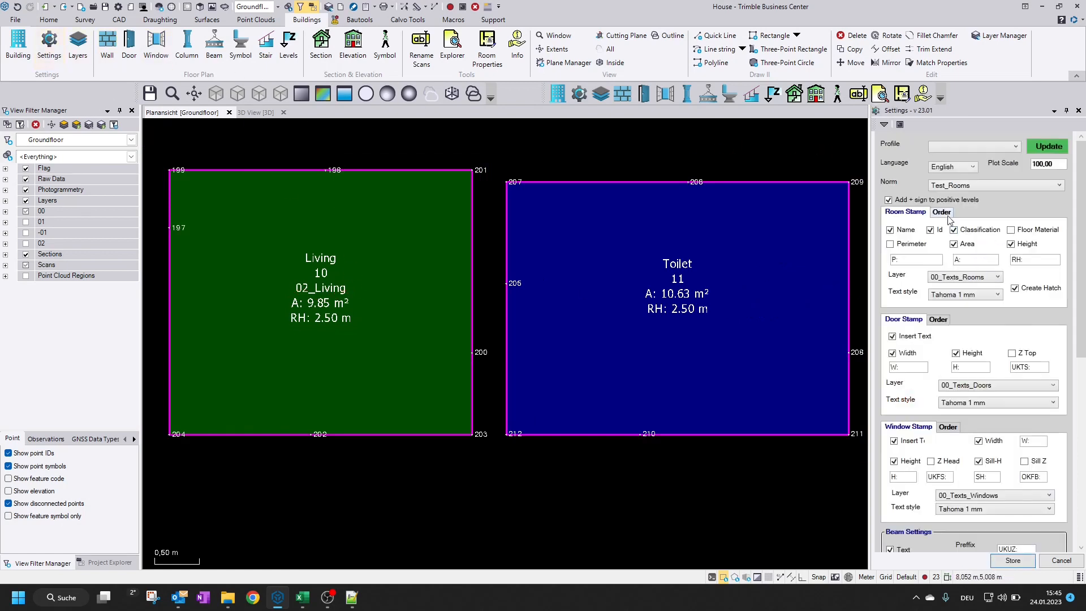
{"action": "left_click", "coordinate": [1032, 246]}
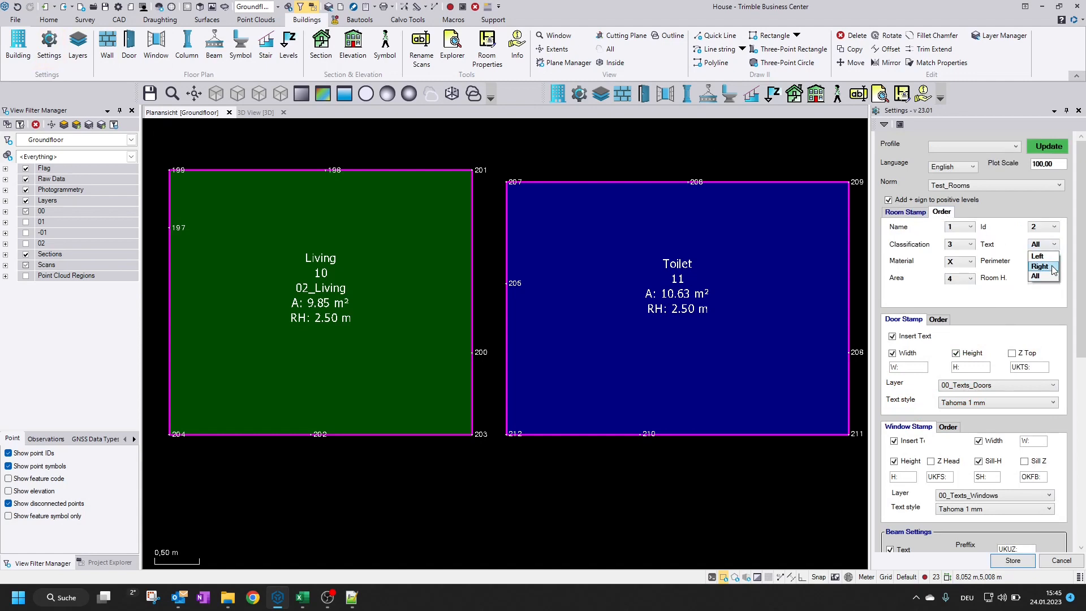
{"action": "left_click", "coordinate": [1039, 266]}
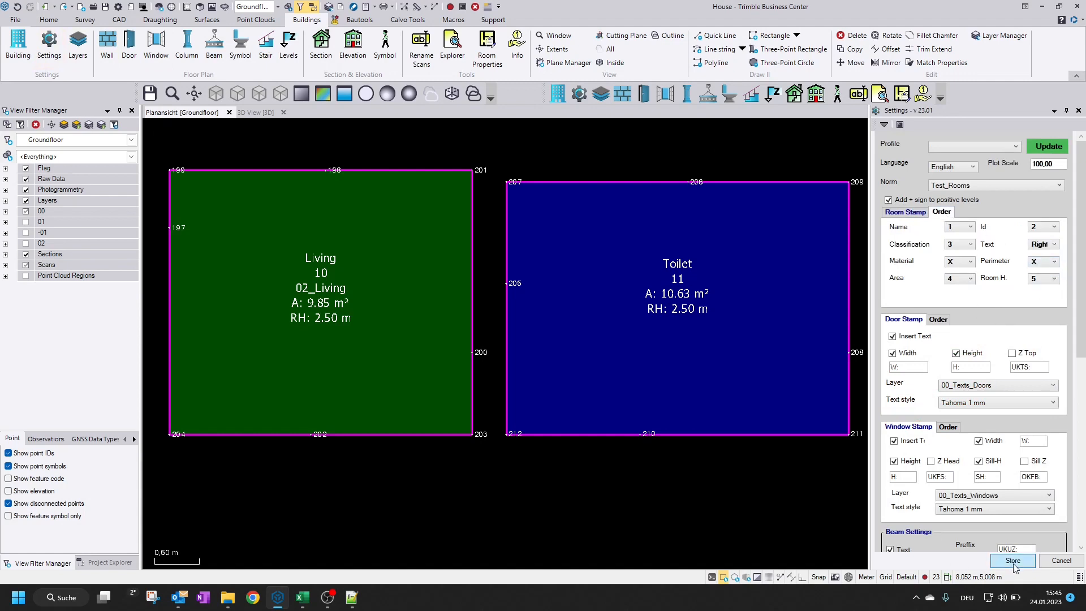
{"action": "left_click", "coordinate": [1012, 560]}
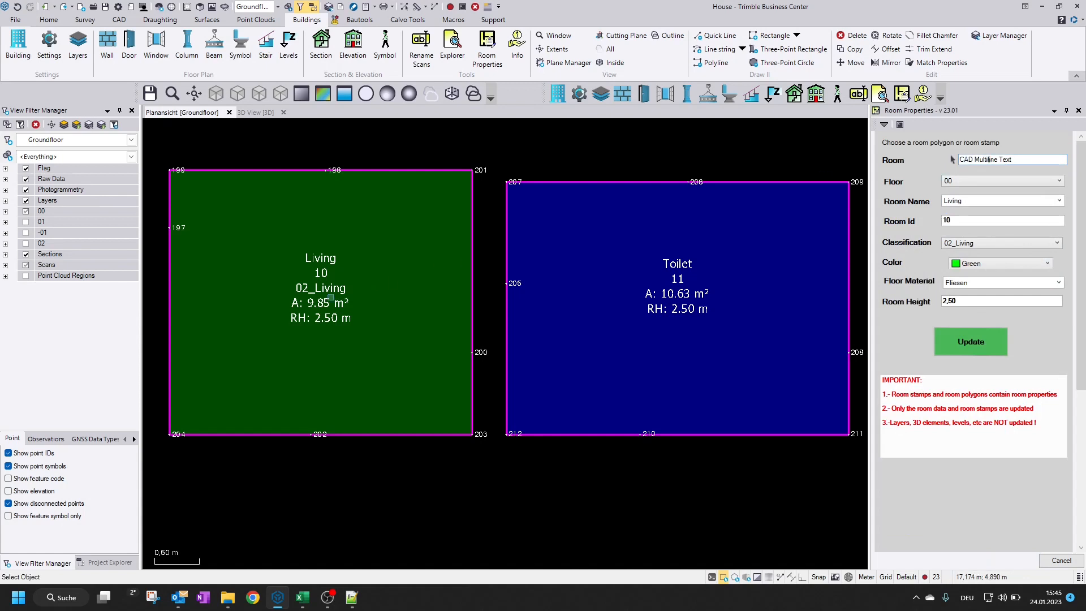
{"action": "left_click", "coordinate": [971, 343]}
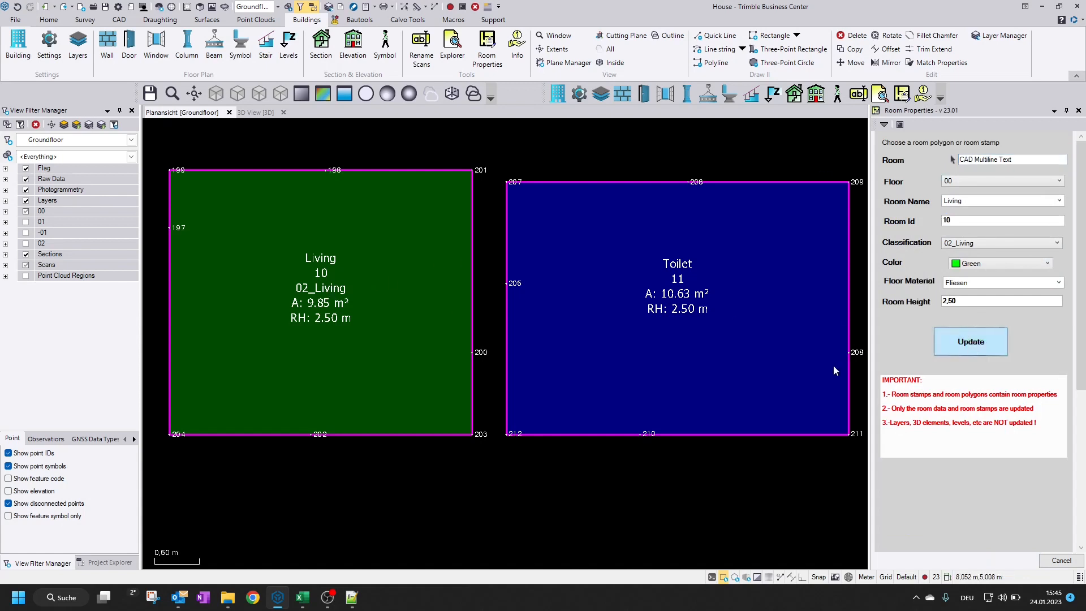